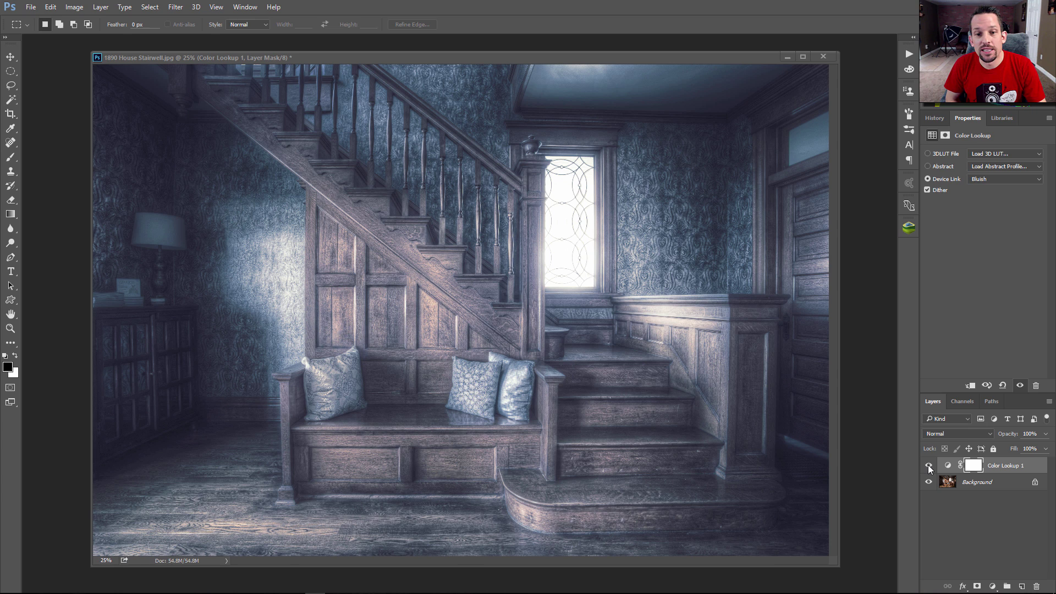
Step: Hide and then re-show the Color Lookup 1 layer to compare it with the original
click(930, 466)
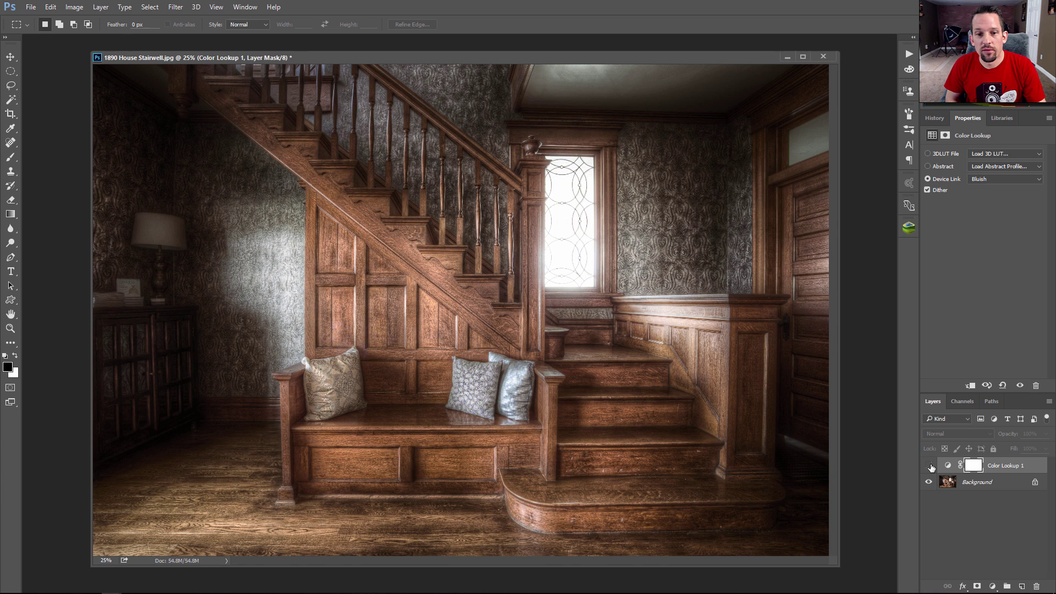
click(930, 466)
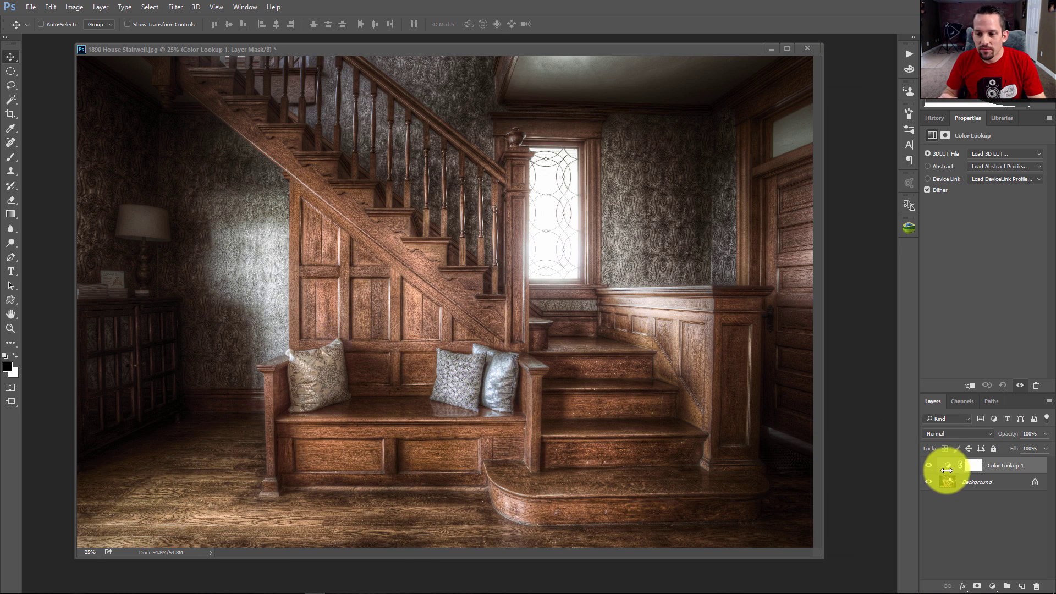
Step: Delete Color Lookup 1 and add a new empty Color Lookup adjustment layer
click(1001, 465)
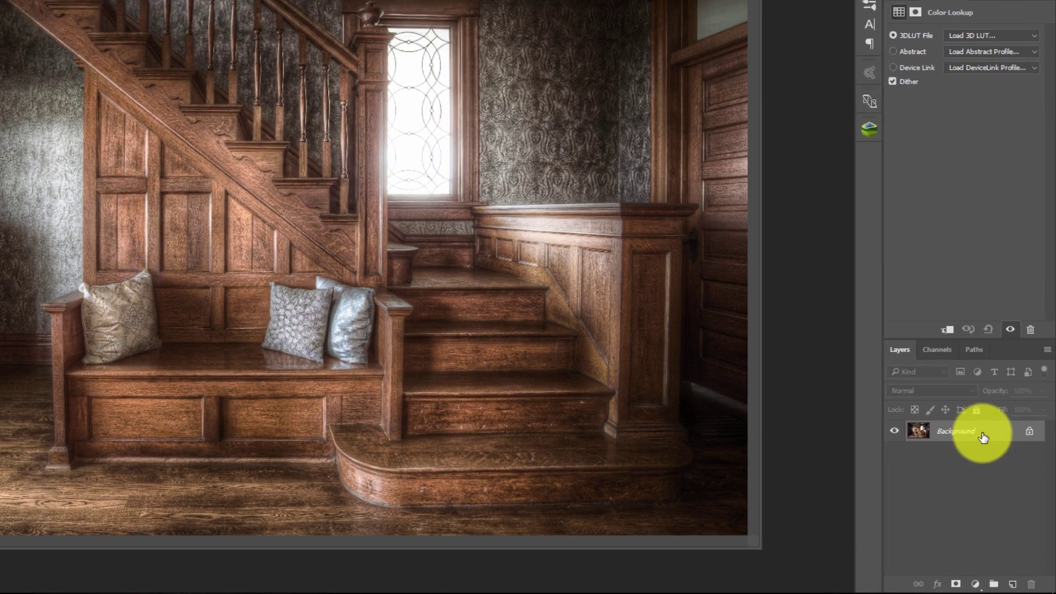
key(Delete)
click(950, 582)
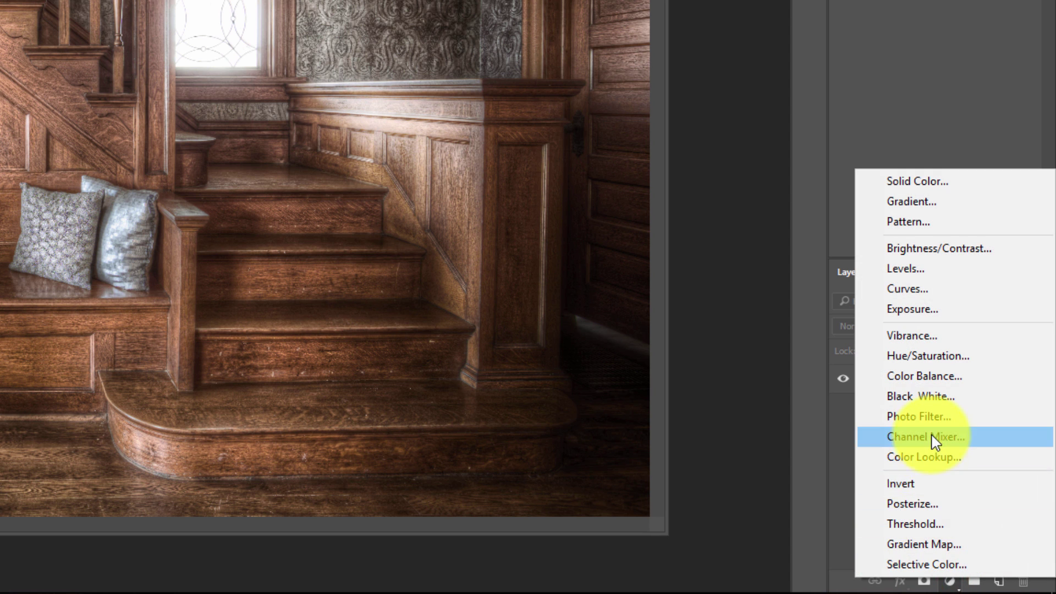
click(840, 526)
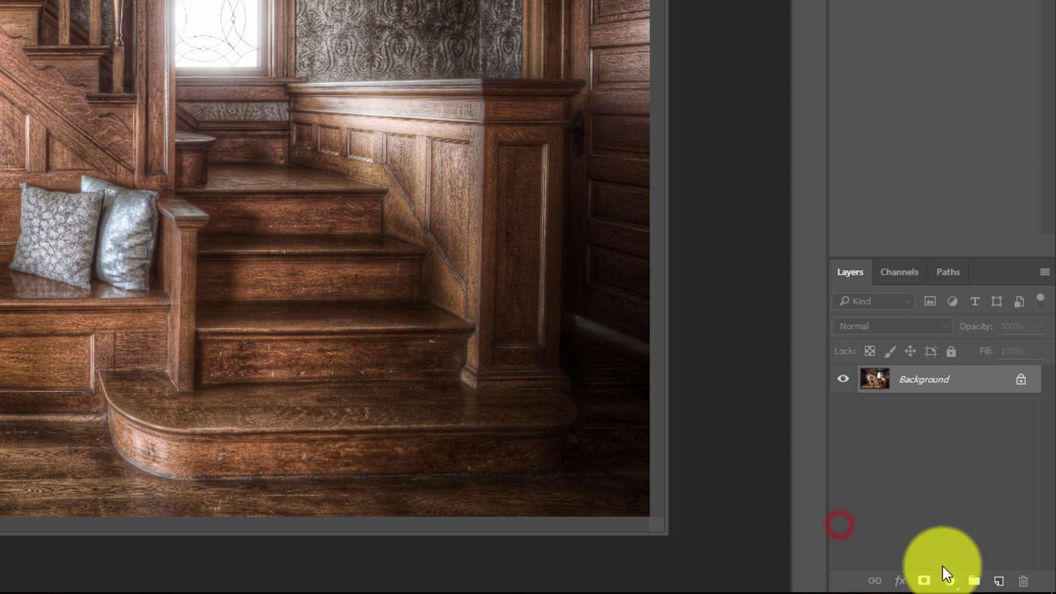
click(950, 580)
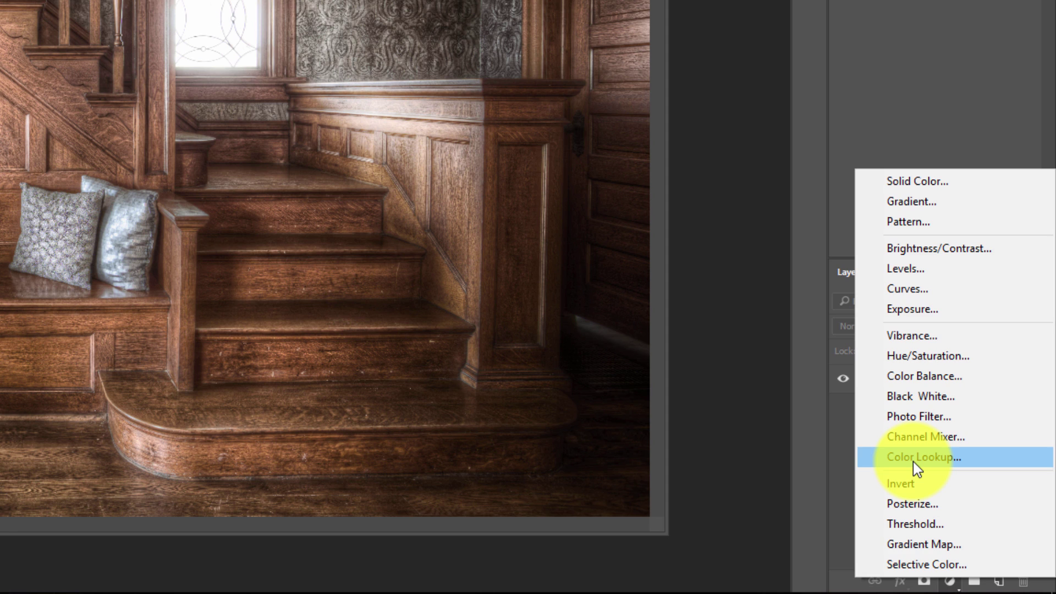
click(913, 461)
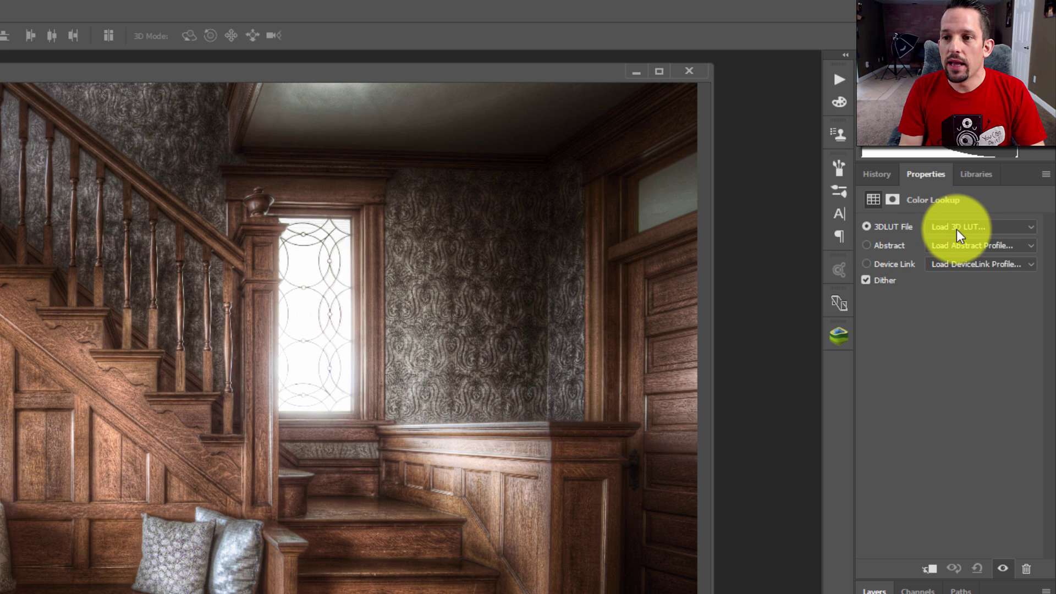
Step: Preview Fuji ETERNA 250D Fuji 3510 and Kodak 2395, then apply Fuji F125 Kodak 2393
click(959, 227)
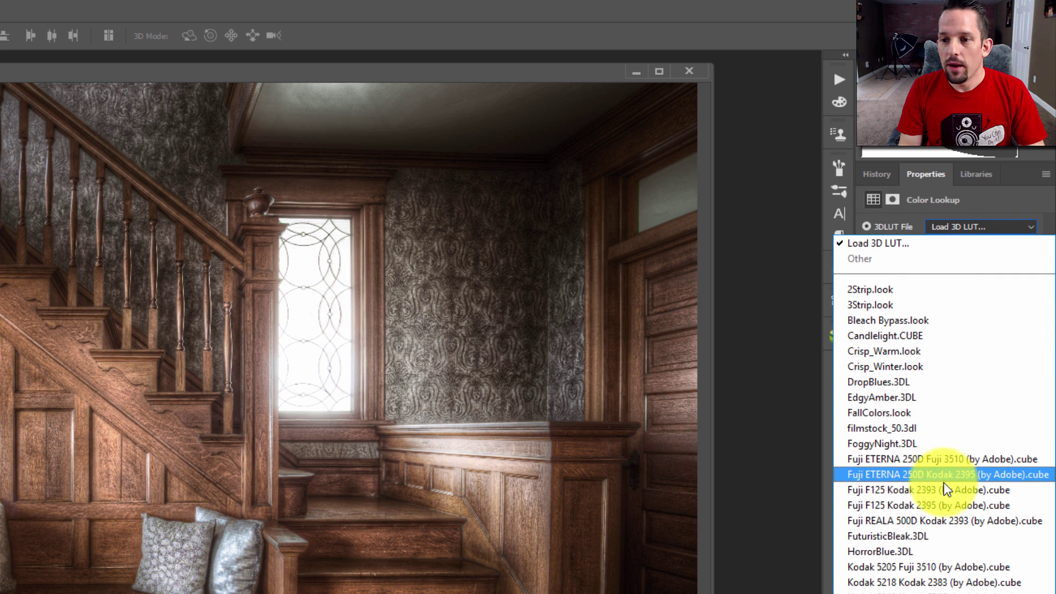
click(944, 459)
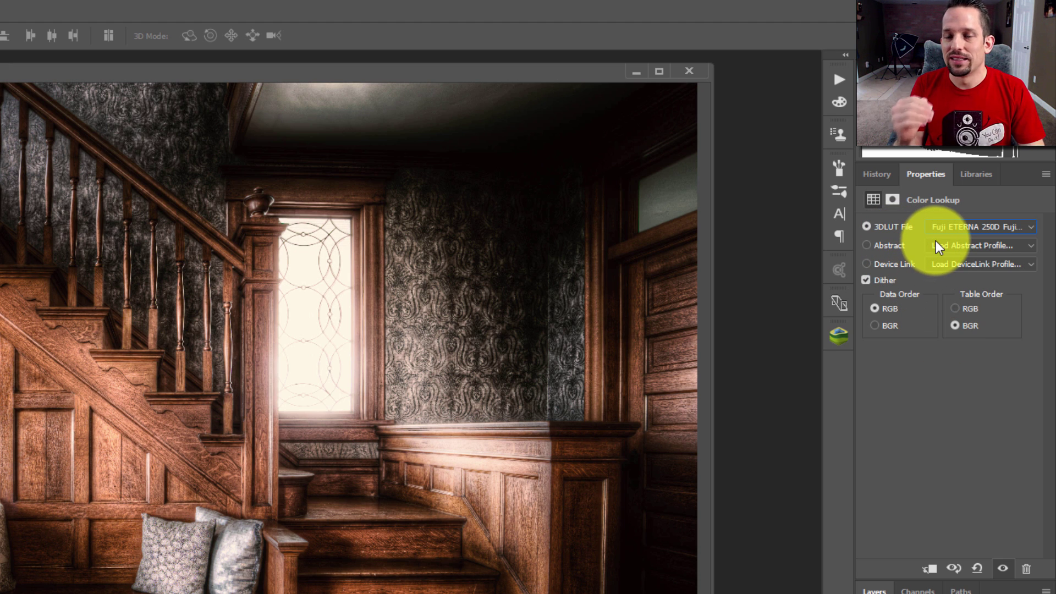
click(939, 225)
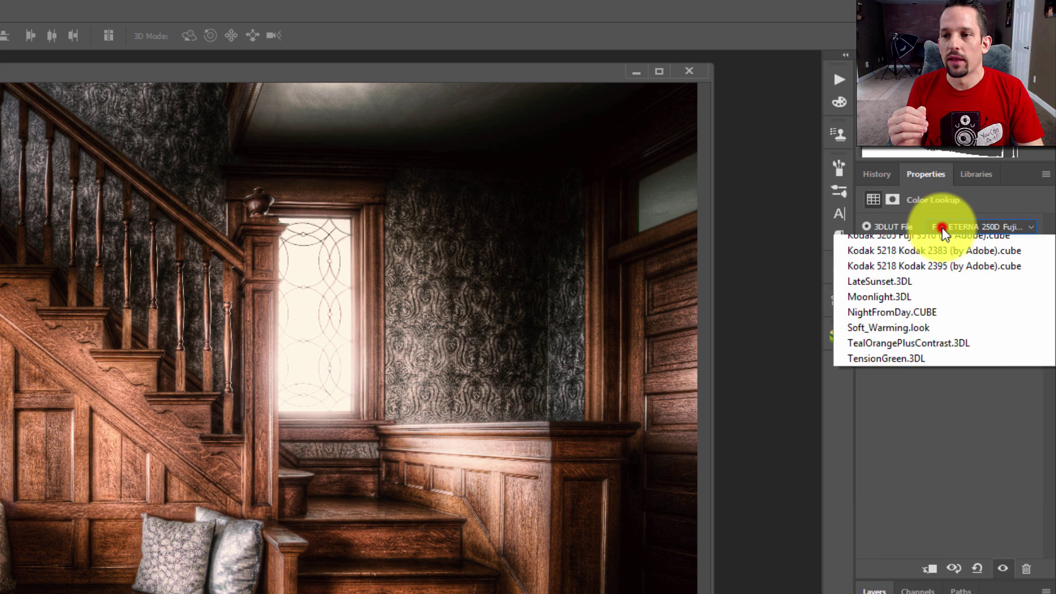
click(908, 480)
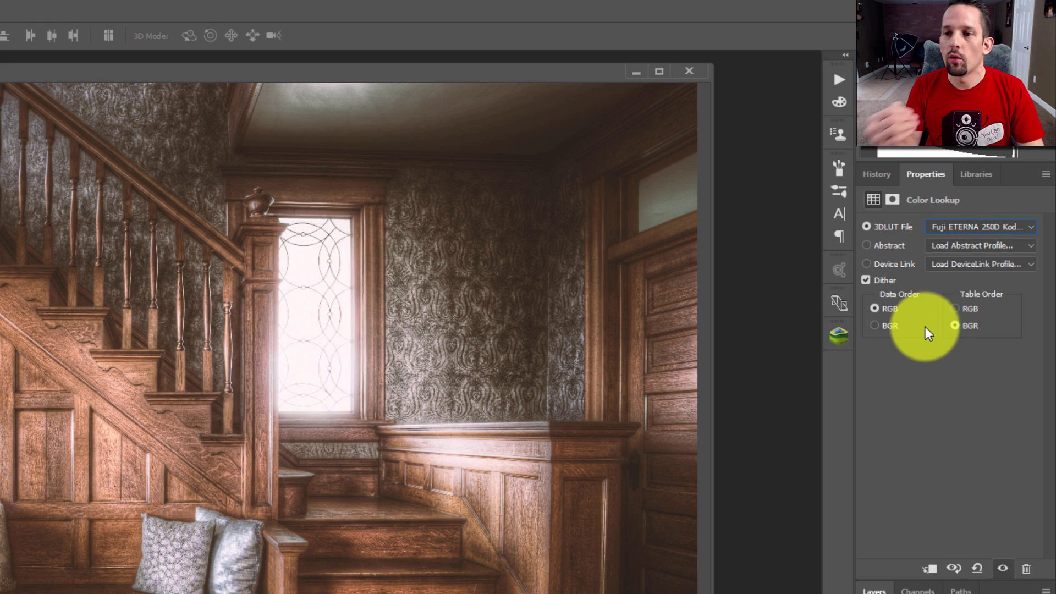
click(955, 227)
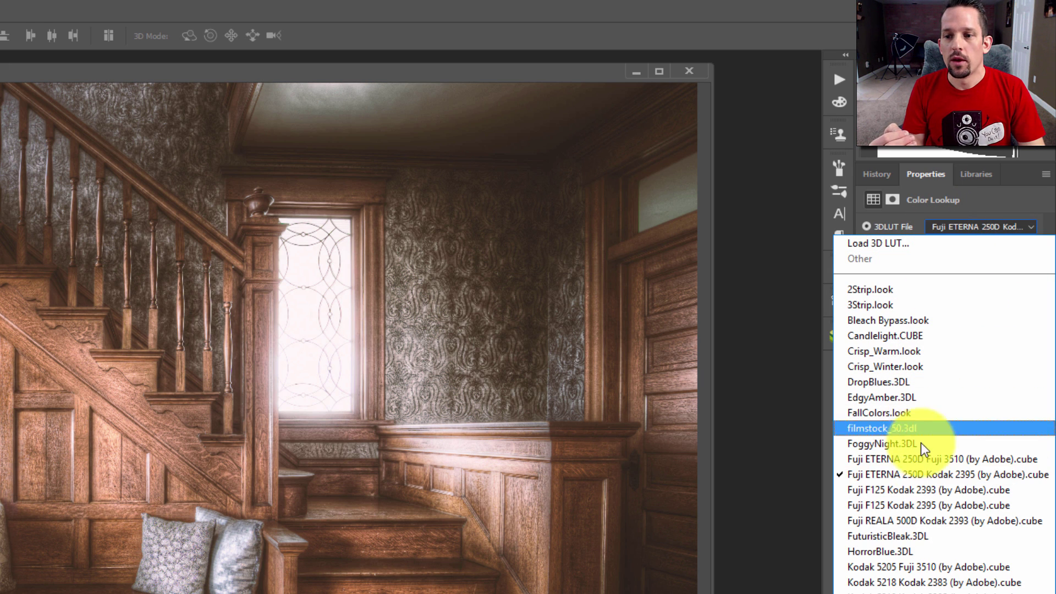
click(914, 490)
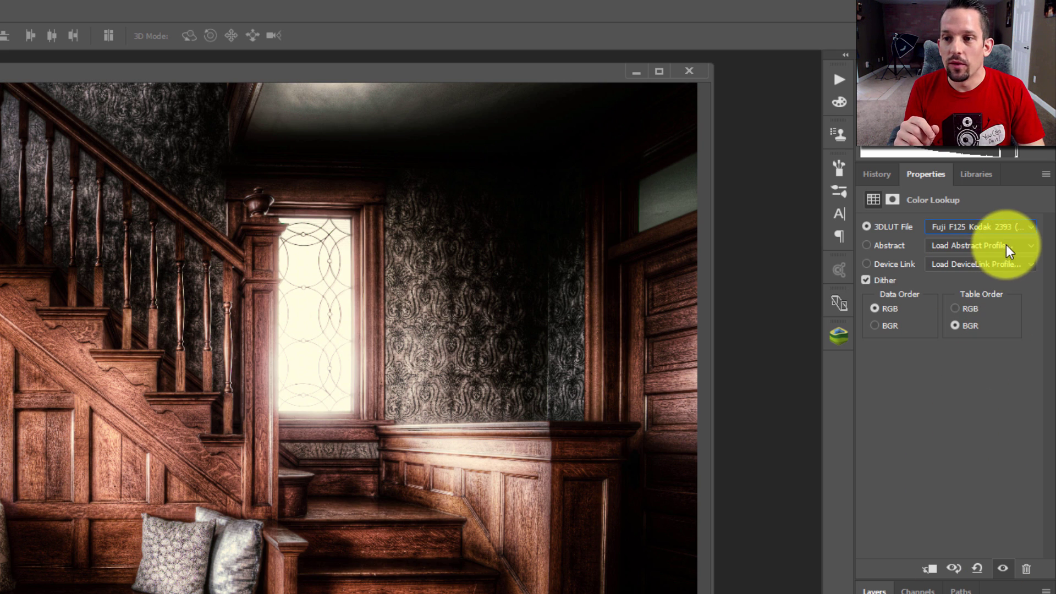
Step: Choose Gold-Blue as the abstract profile and Smokey as the device link profile
click(1005, 245)
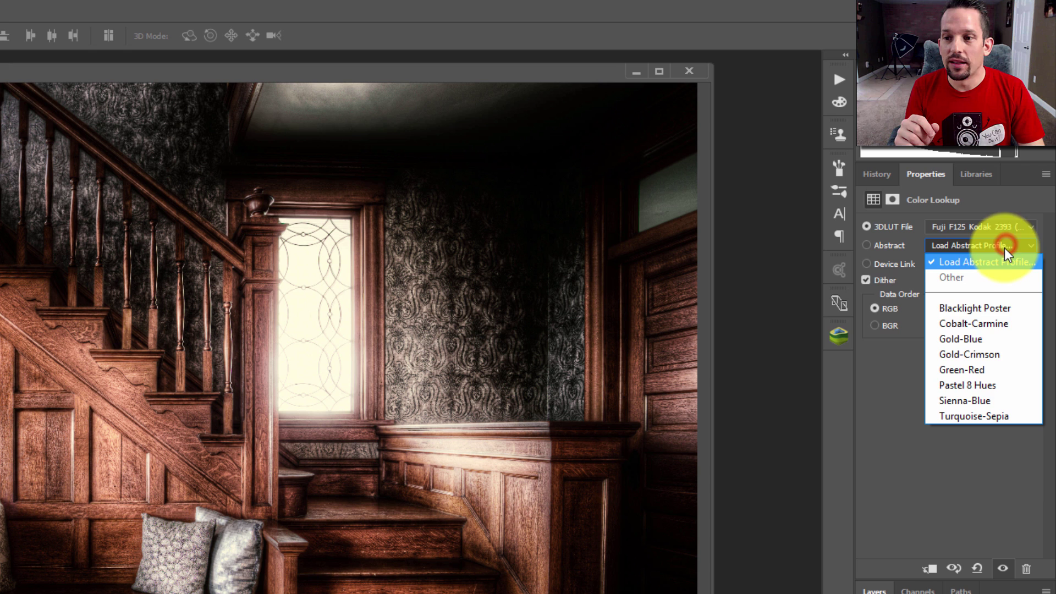
click(961, 339)
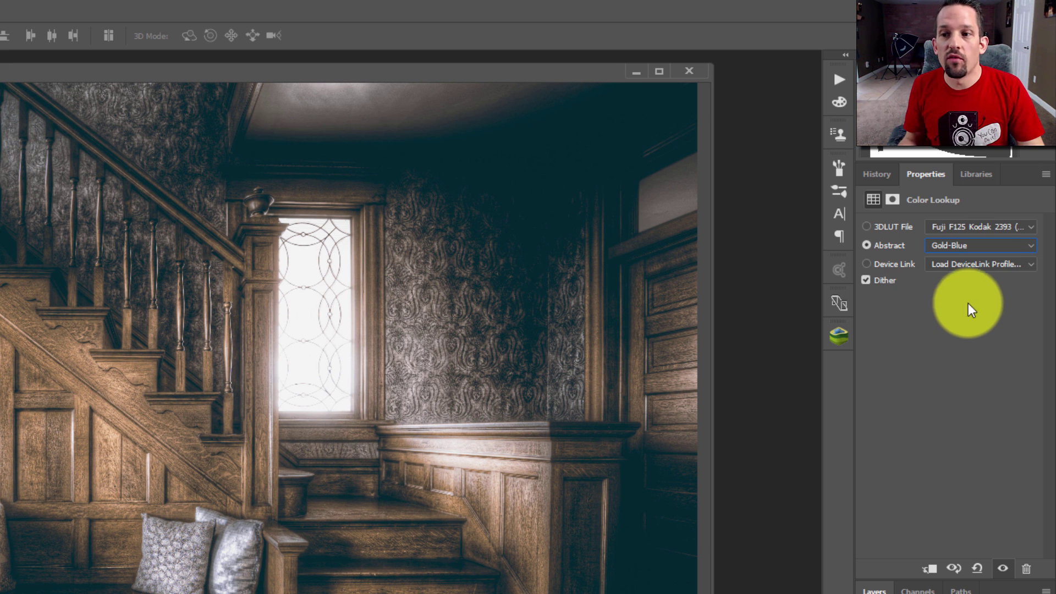
click(981, 264)
click(954, 389)
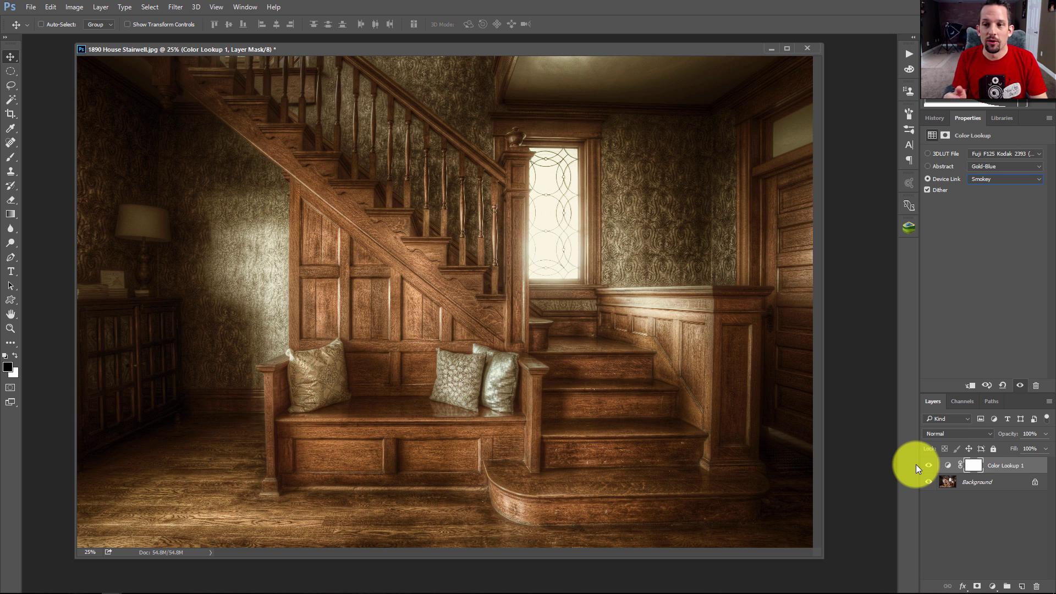
click(997, 179)
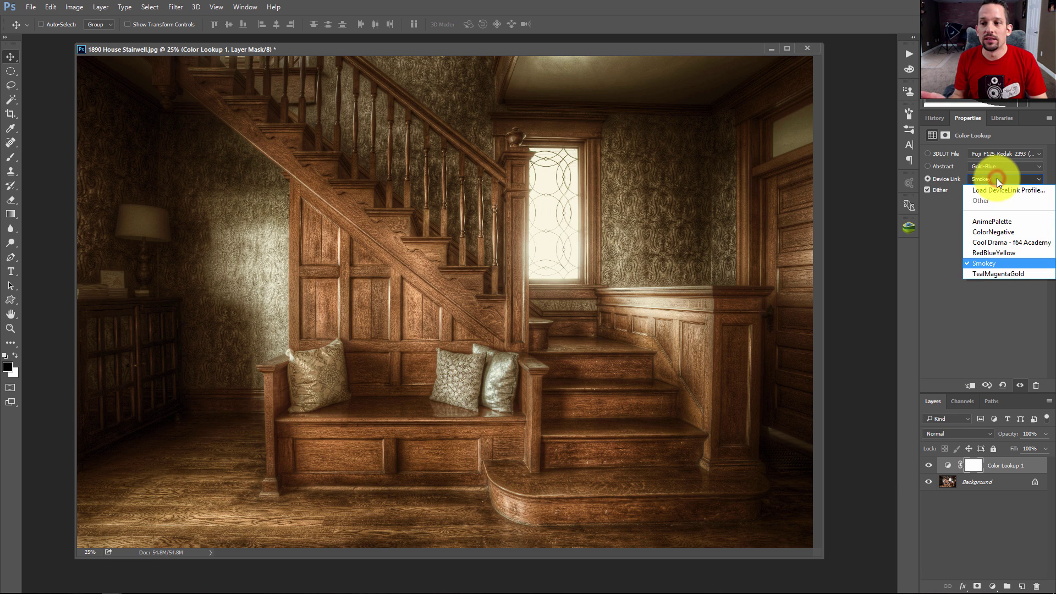
click(997, 178)
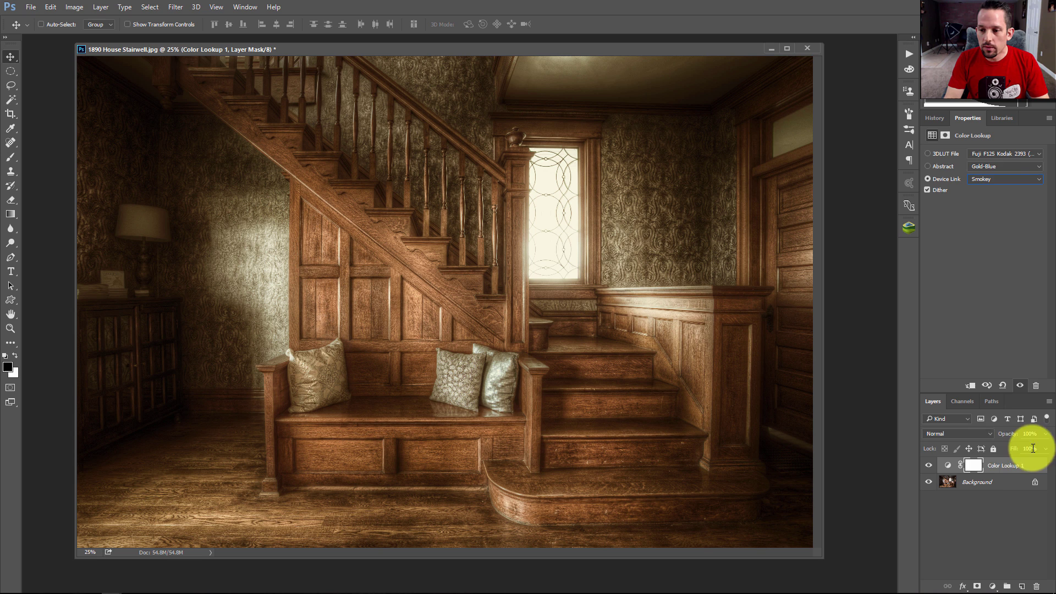
Step: Replace the Color Lookup layer with a Gradient Map using the teal-to-yellow preset
click(1001, 465)
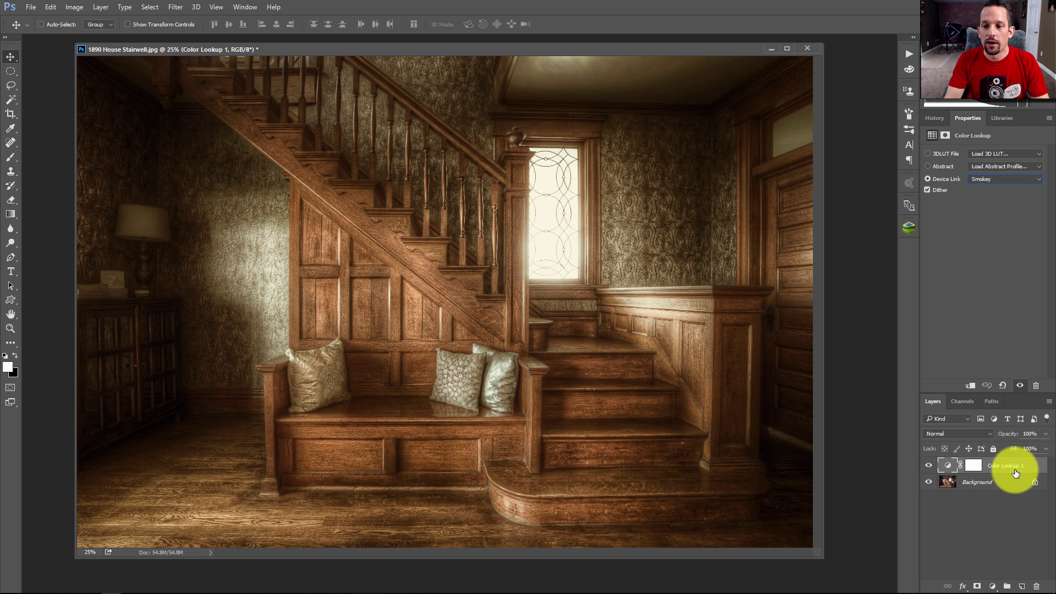
drag(997, 466, 1037, 586)
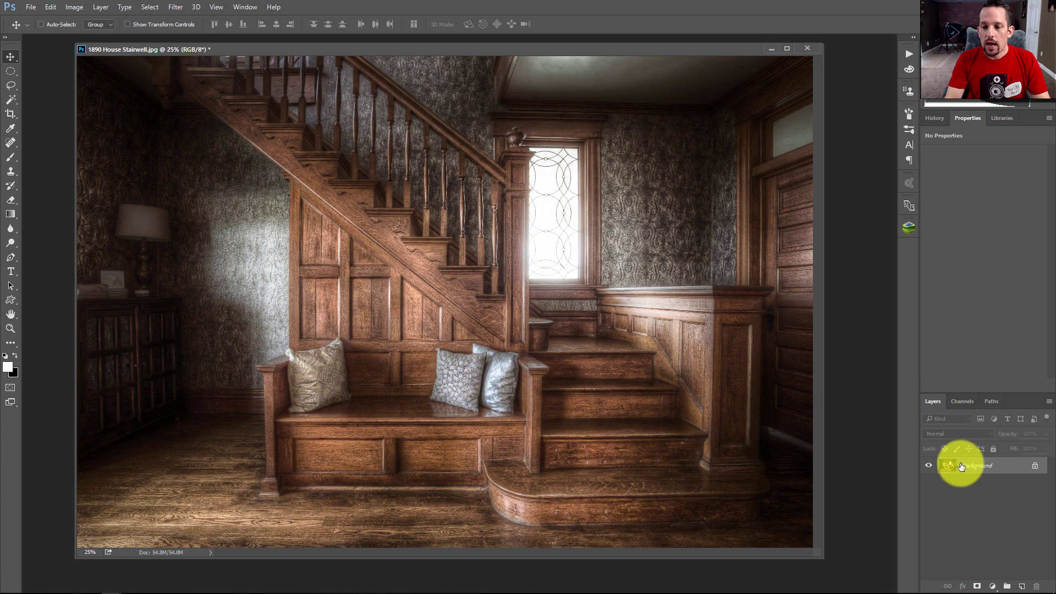
click(992, 586)
click(978, 568)
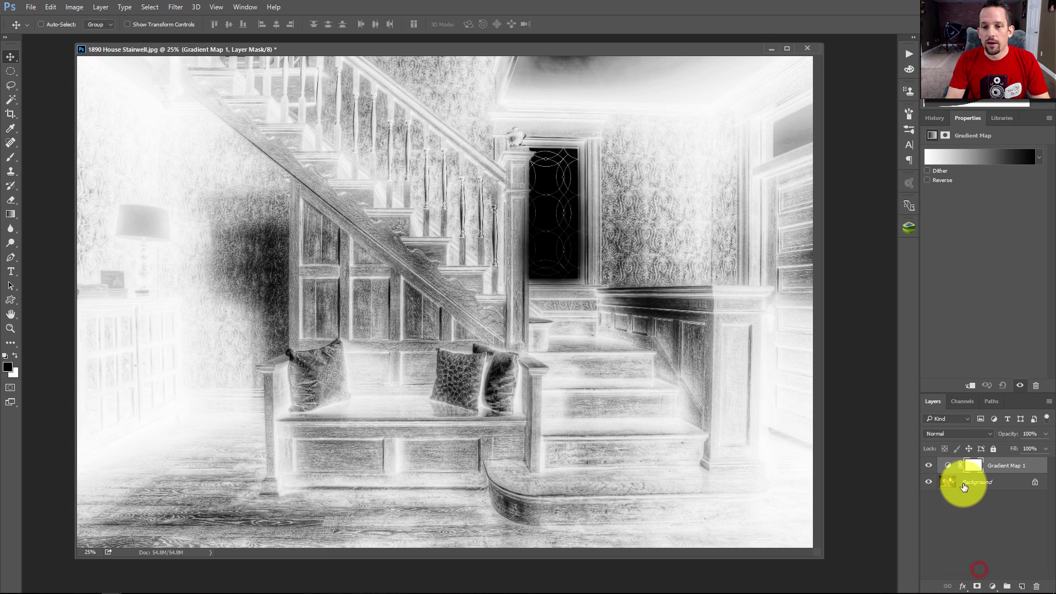
click(982, 157)
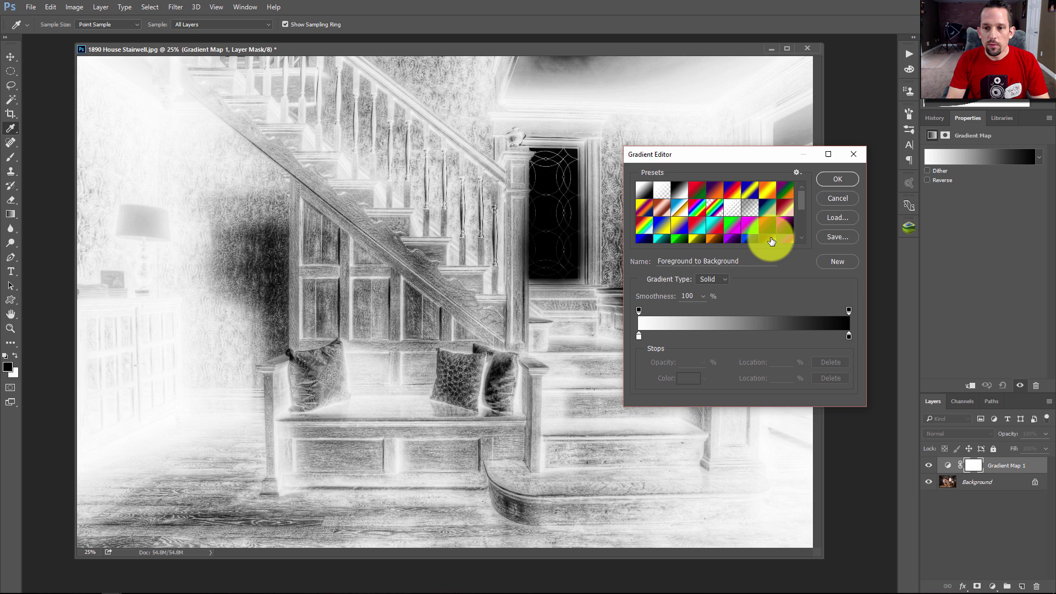
click(768, 237)
click(770, 213)
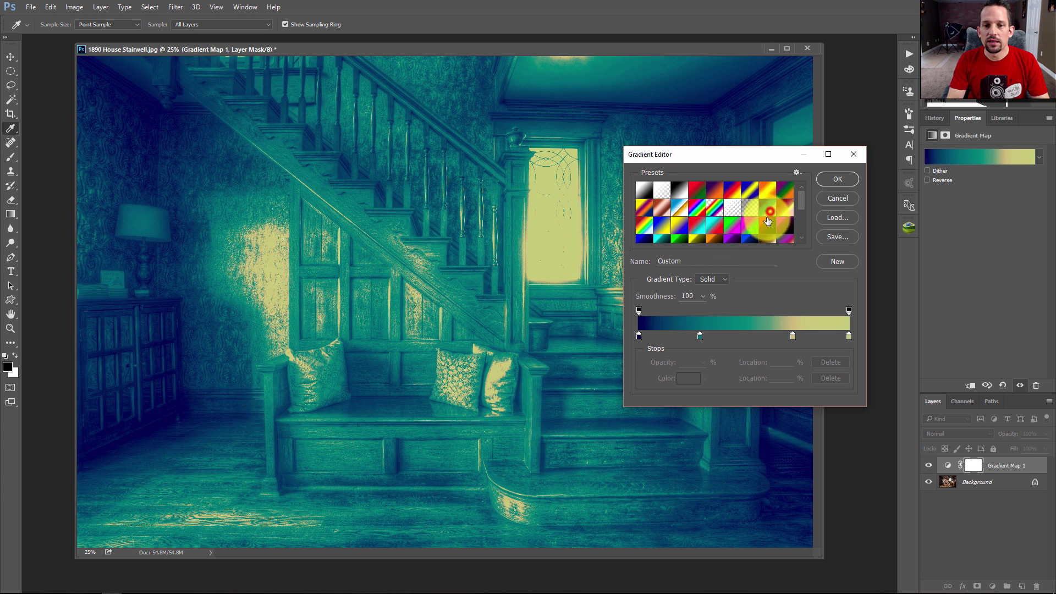
click(839, 178)
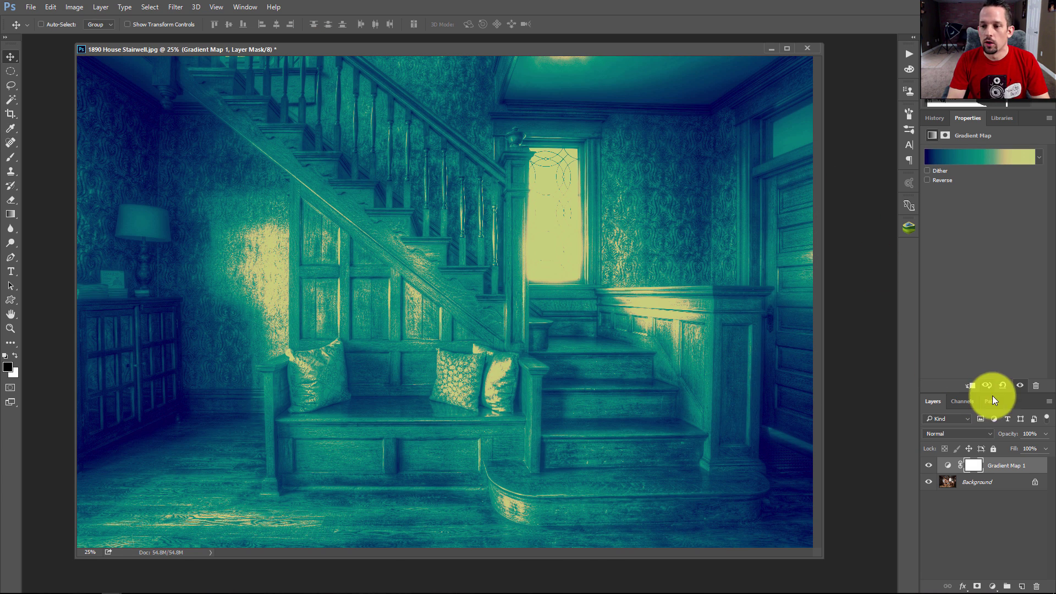
Step: Set the Gradient Map to Color blend at 26% opacity and toggle it to compare
click(986, 435)
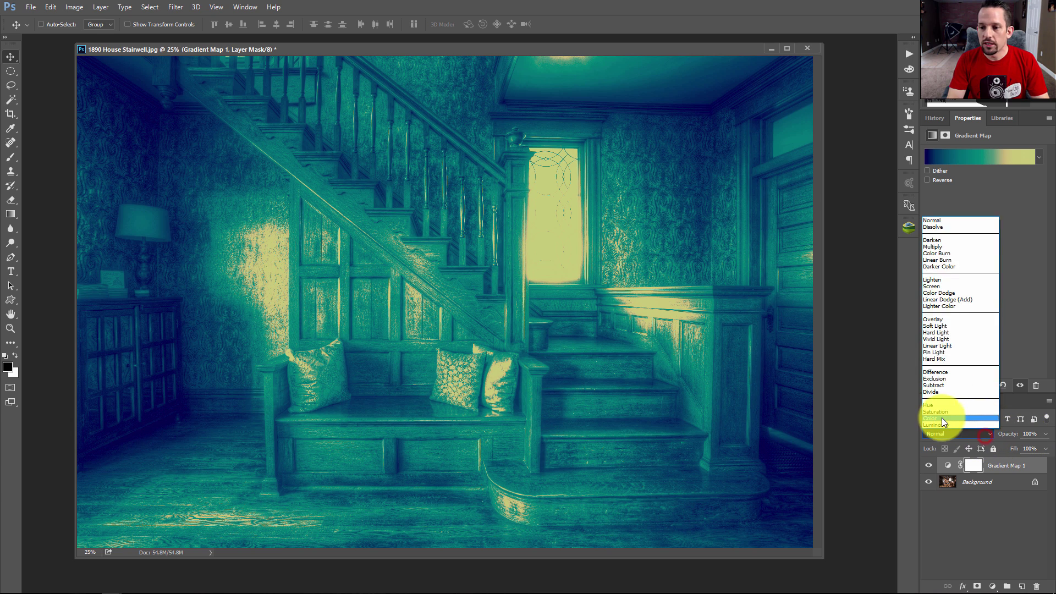
click(942, 420)
click(1045, 434)
drag(1042, 448, 1010, 449)
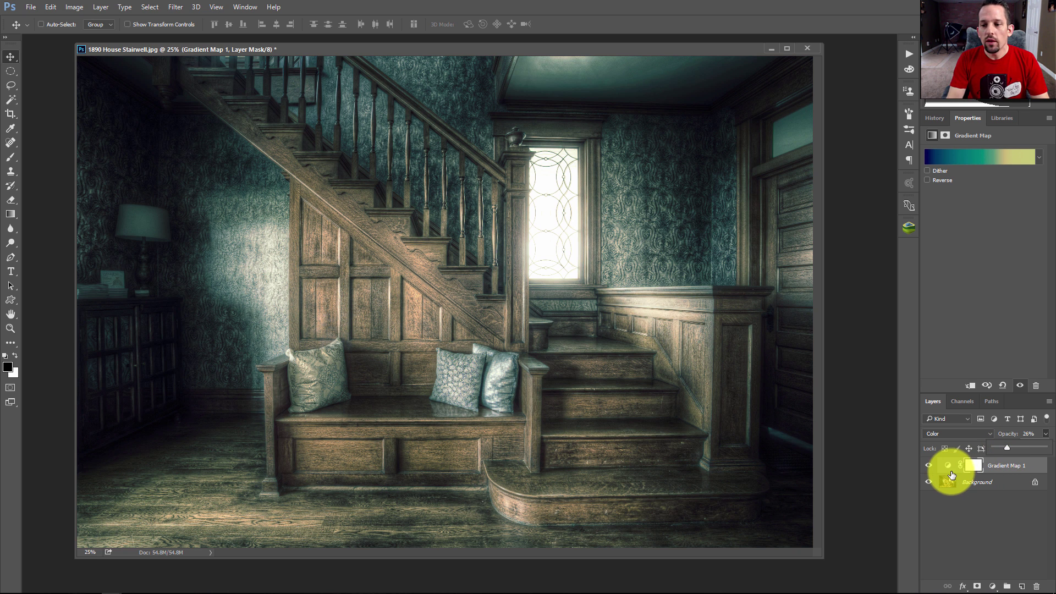
click(950, 469)
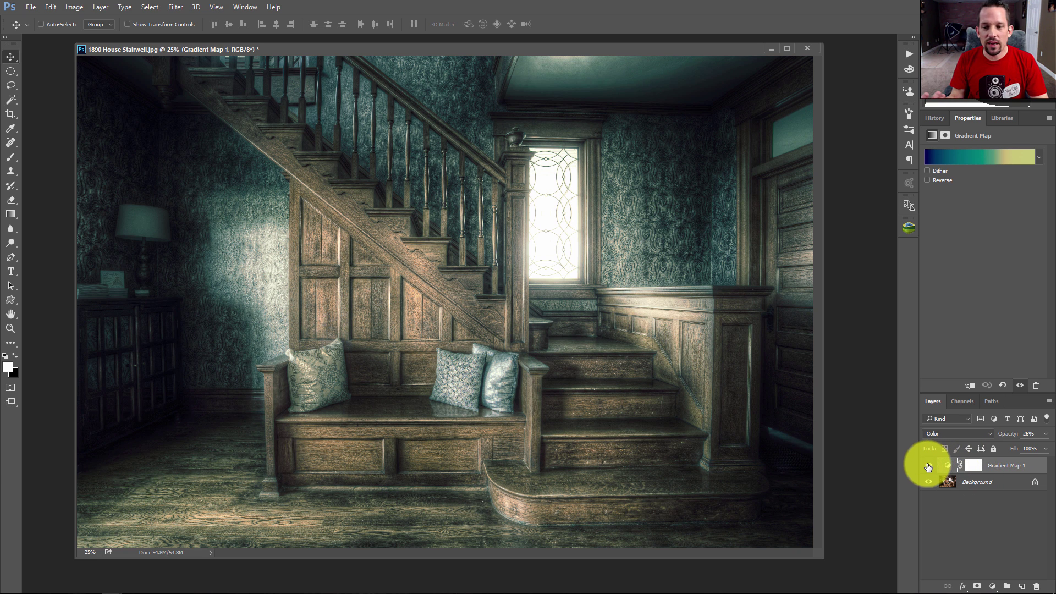
click(929, 466)
click(929, 466)
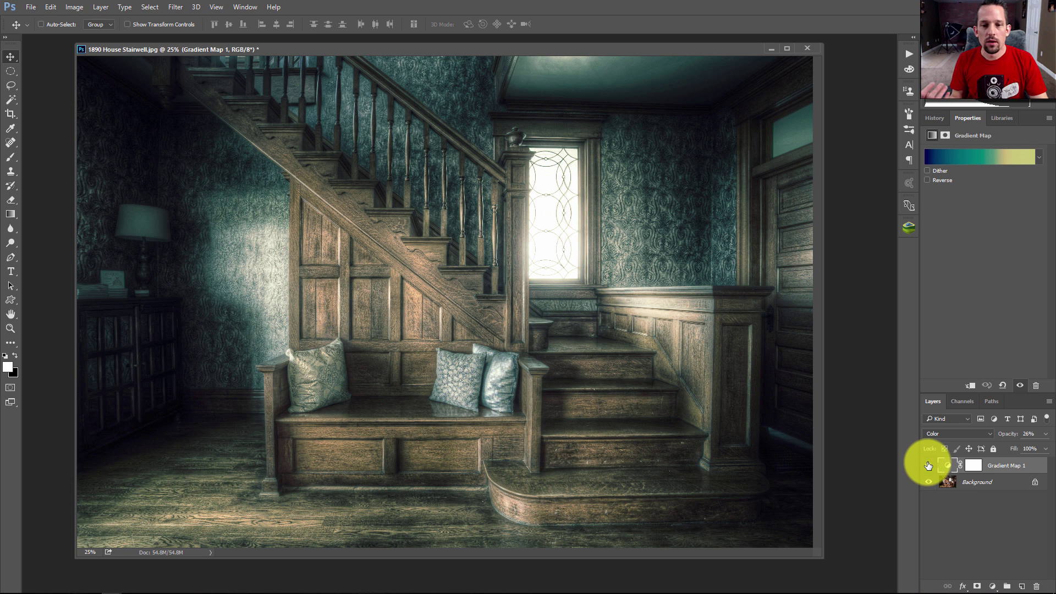
click(928, 466)
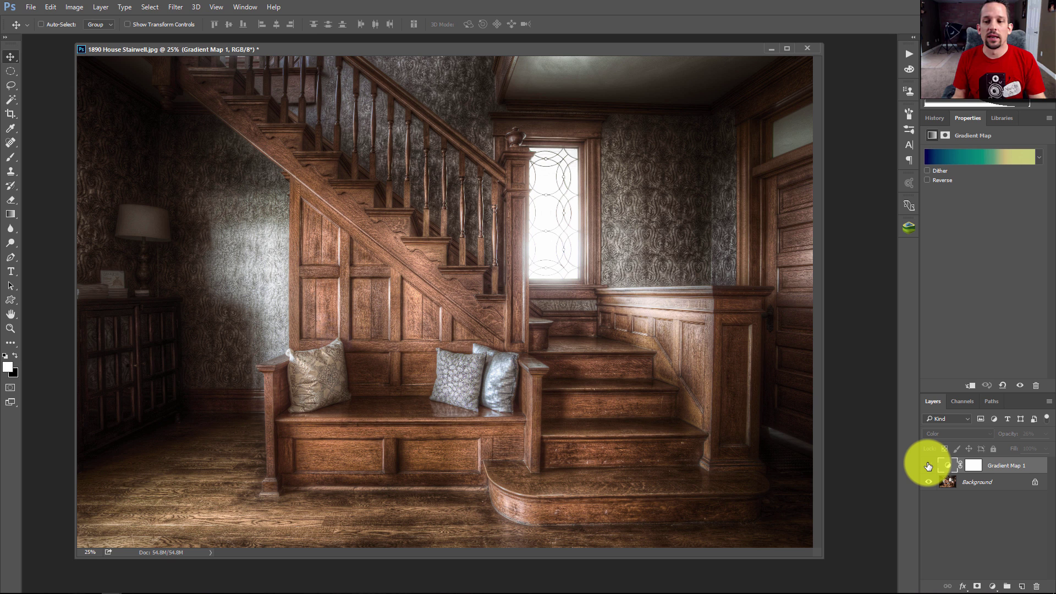
click(929, 466)
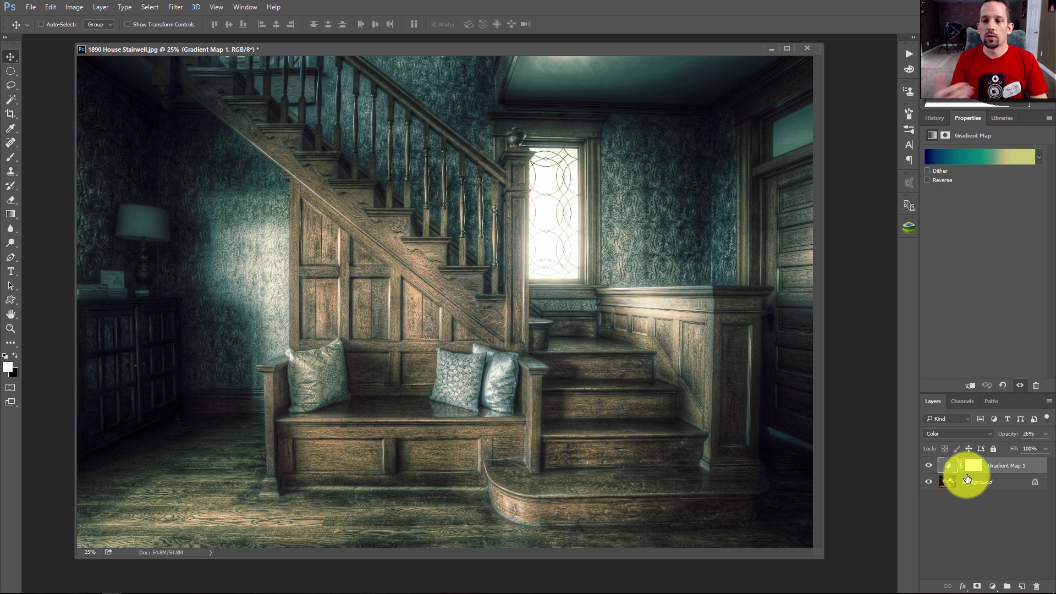
Step: Add a Curves layer lifting black output to 26, then add a Hue/Saturation layer
click(993, 586)
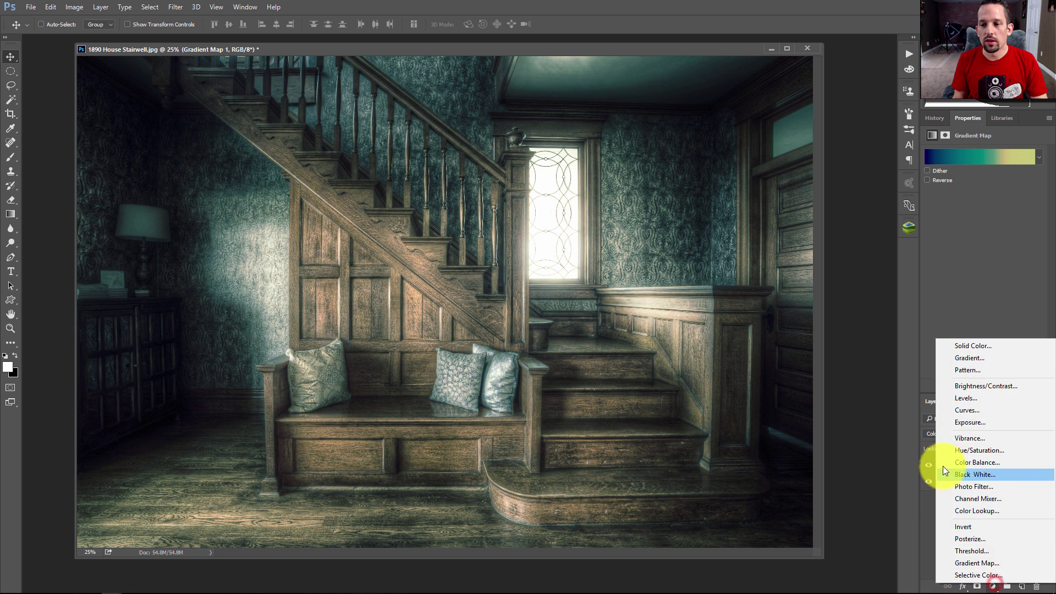
click(957, 411)
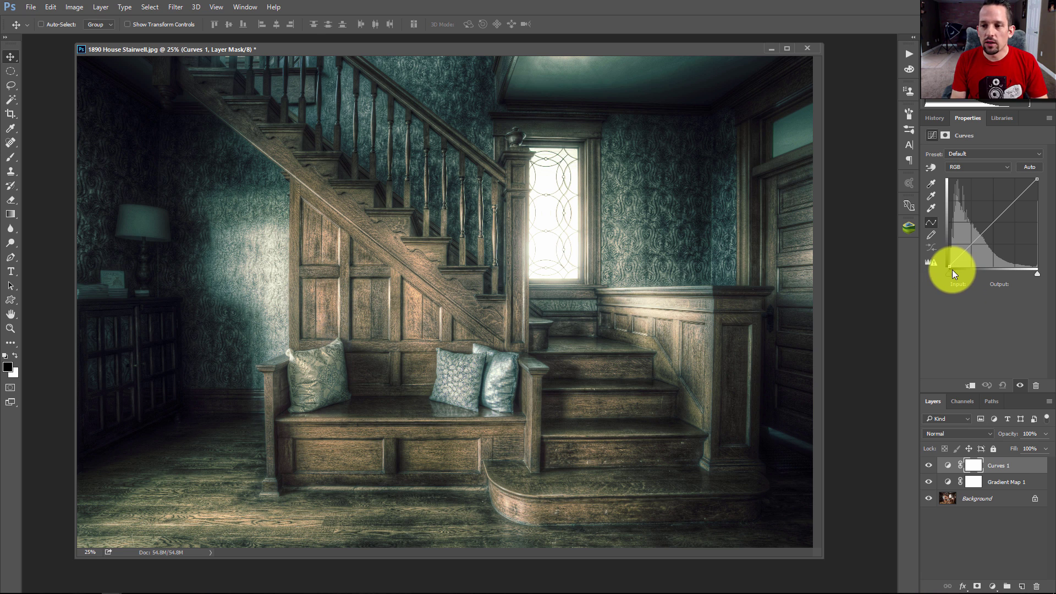
drag(951, 267, 945, 259)
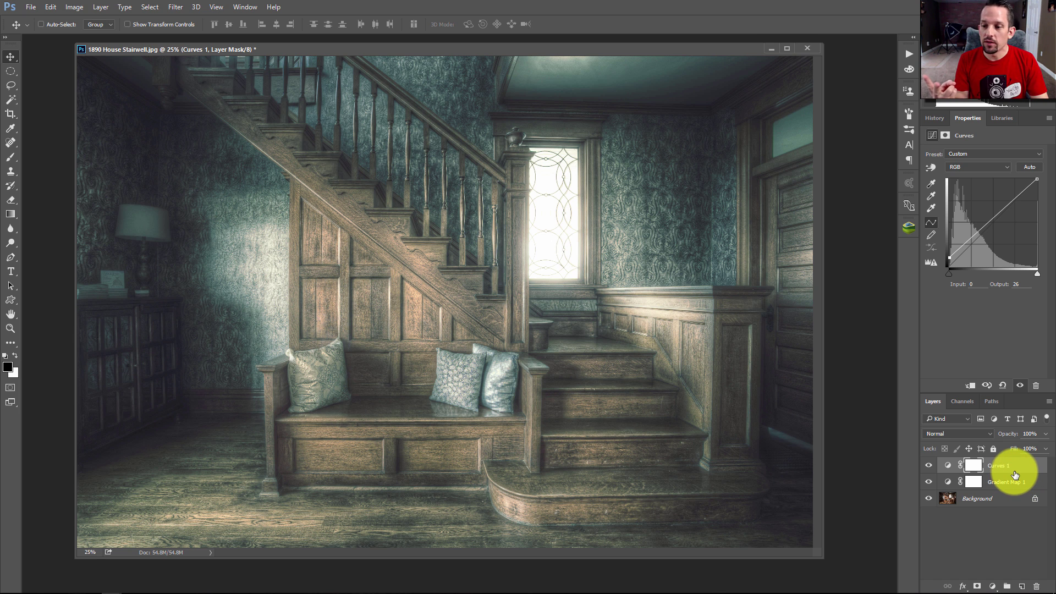
click(992, 586)
click(967, 453)
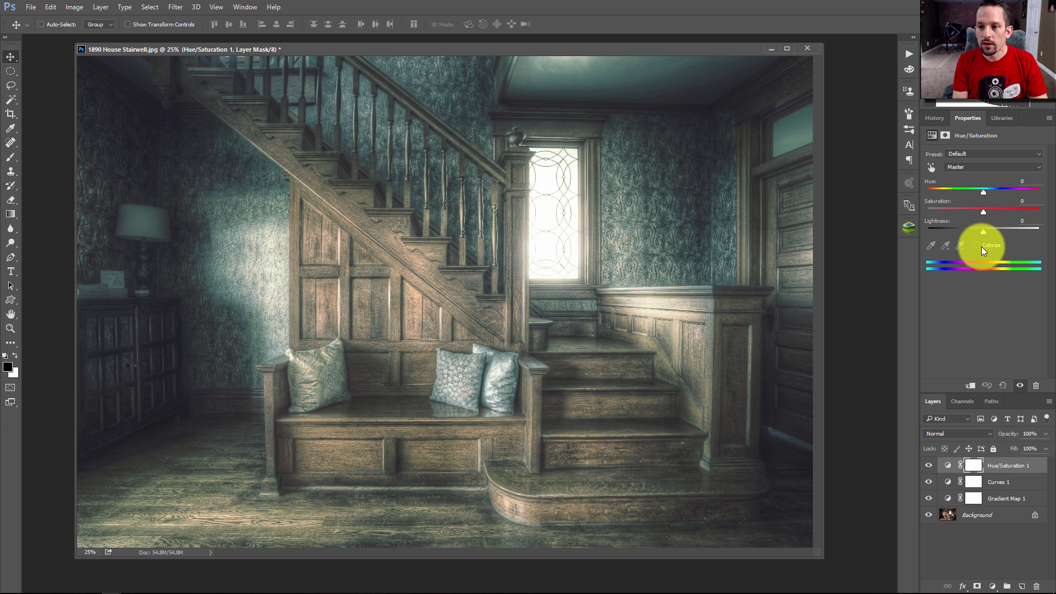
Step: Colorize Hue/Saturation at hue 232, saturation 55, Color blend, 26% opacity, then compare
click(977, 245)
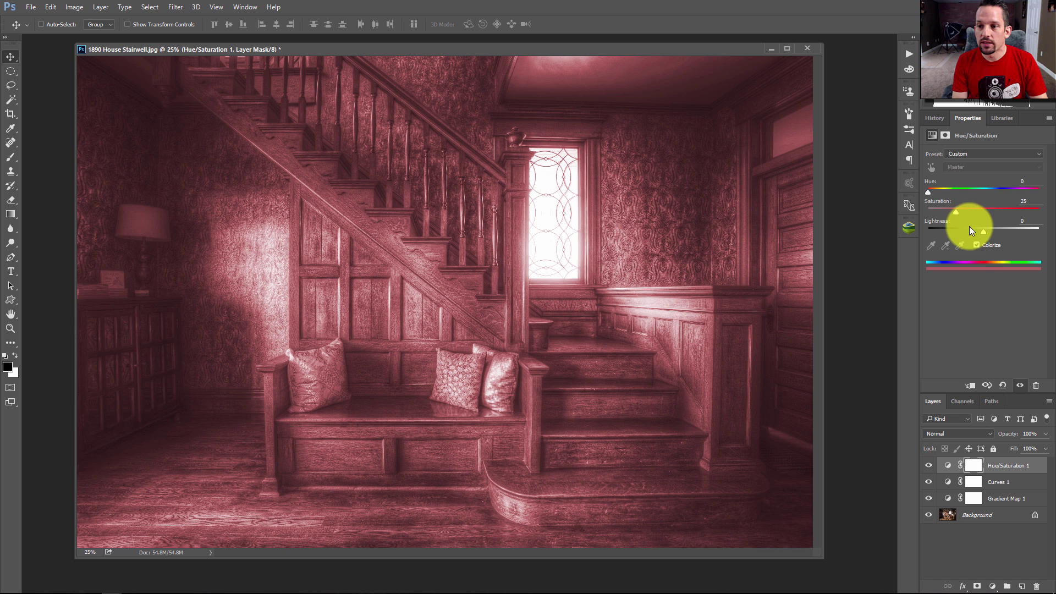
click(950, 434)
click(941, 418)
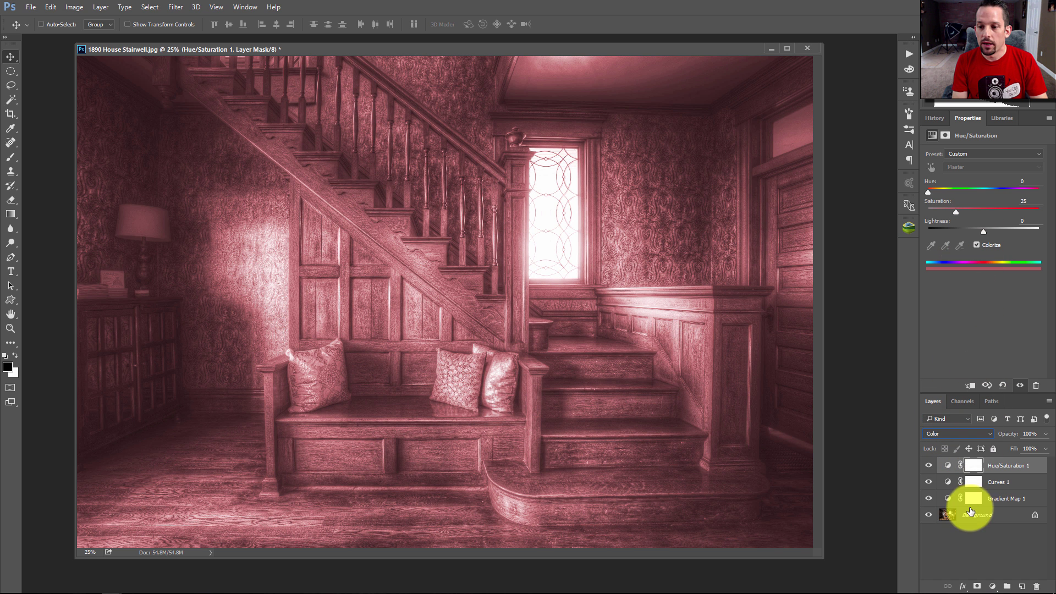
click(1045, 434)
drag(1044, 445, 1024, 454)
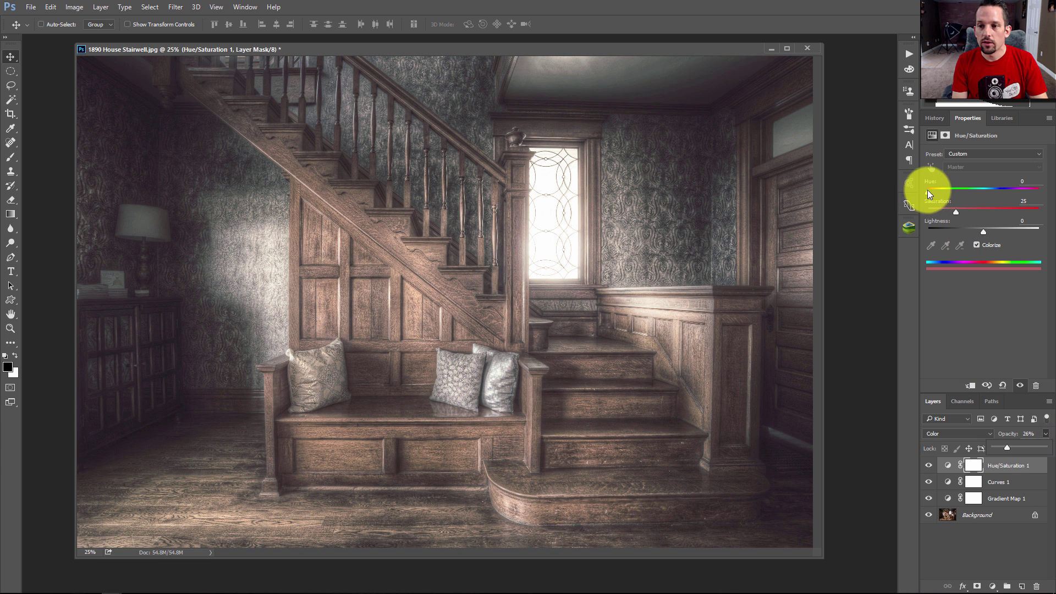
drag(928, 191, 998, 192)
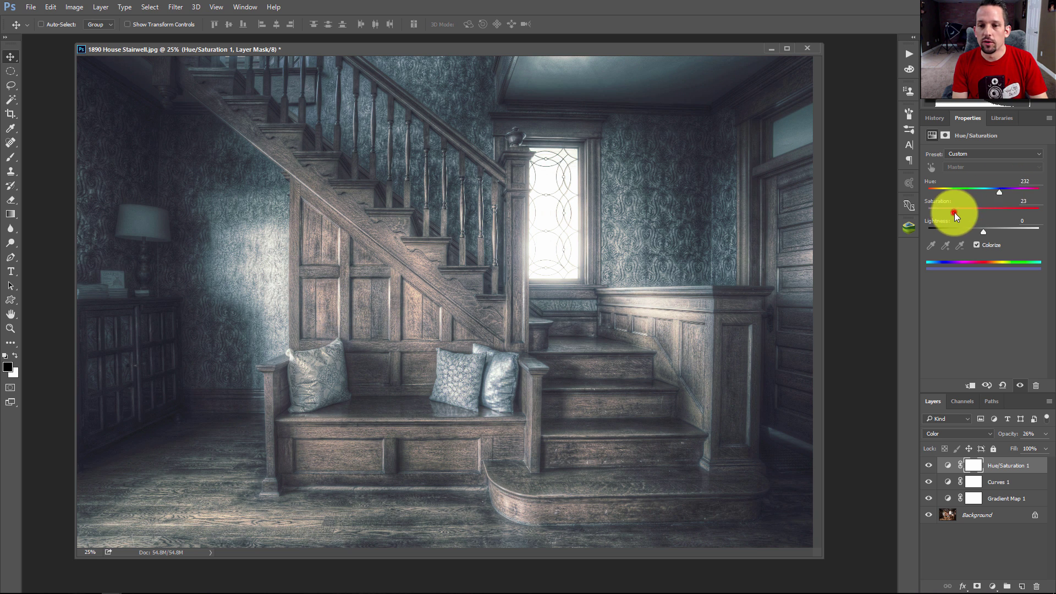
drag(955, 212, 995, 209)
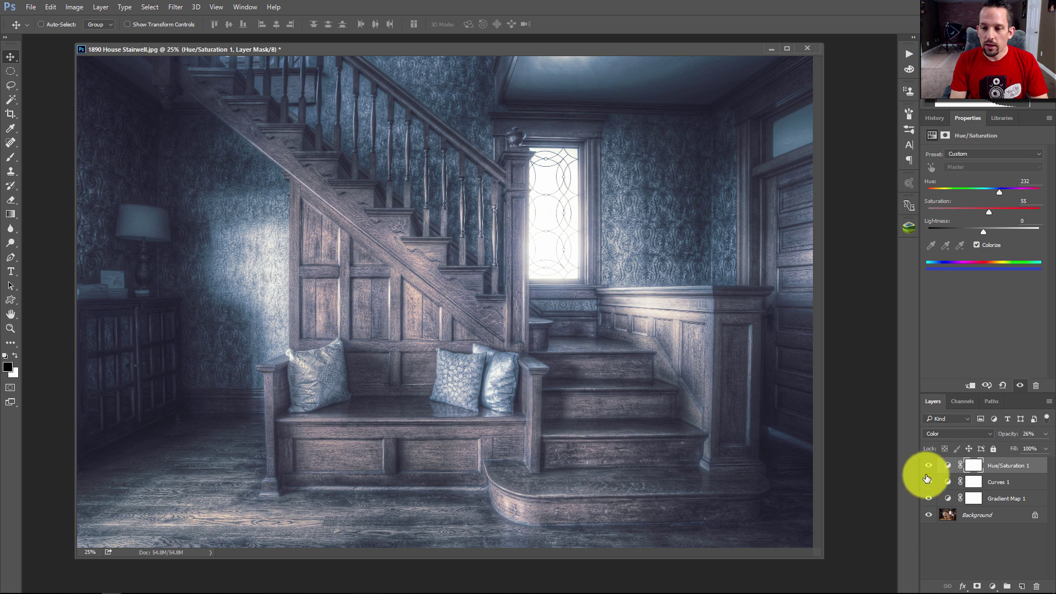
click(927, 515)
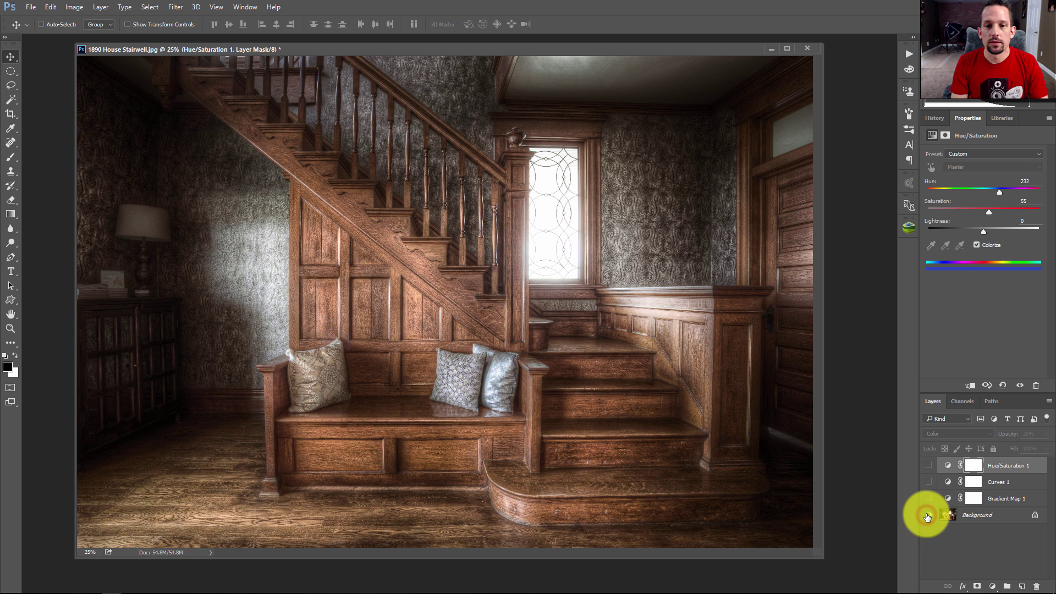
alt+click(929, 466)
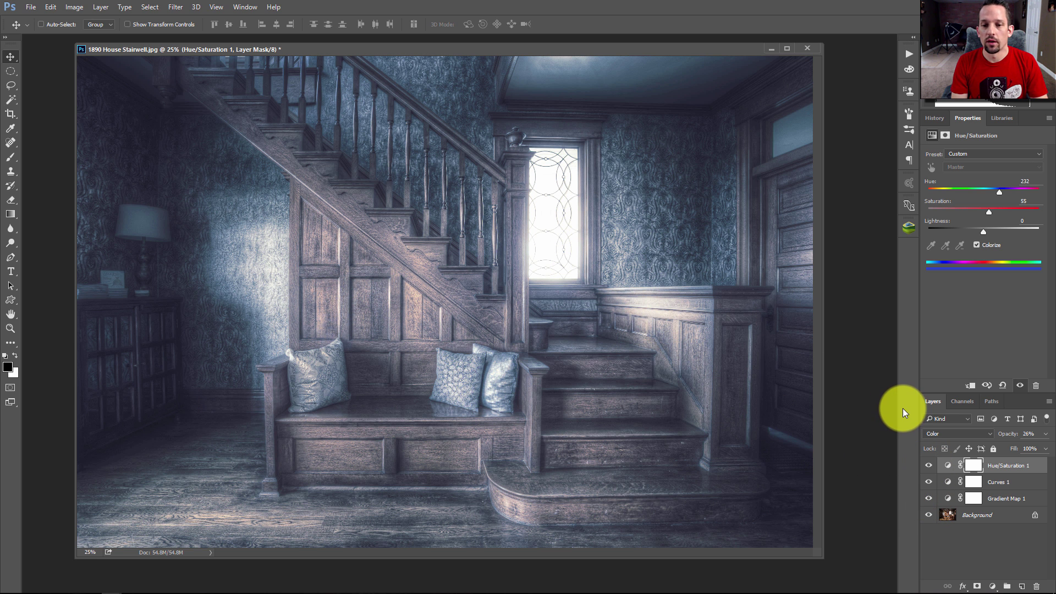
Step: Group the Hue/Saturation, Curves and Gradient Map layers into Group 1 with Ctrl+G
shift+click(996, 493)
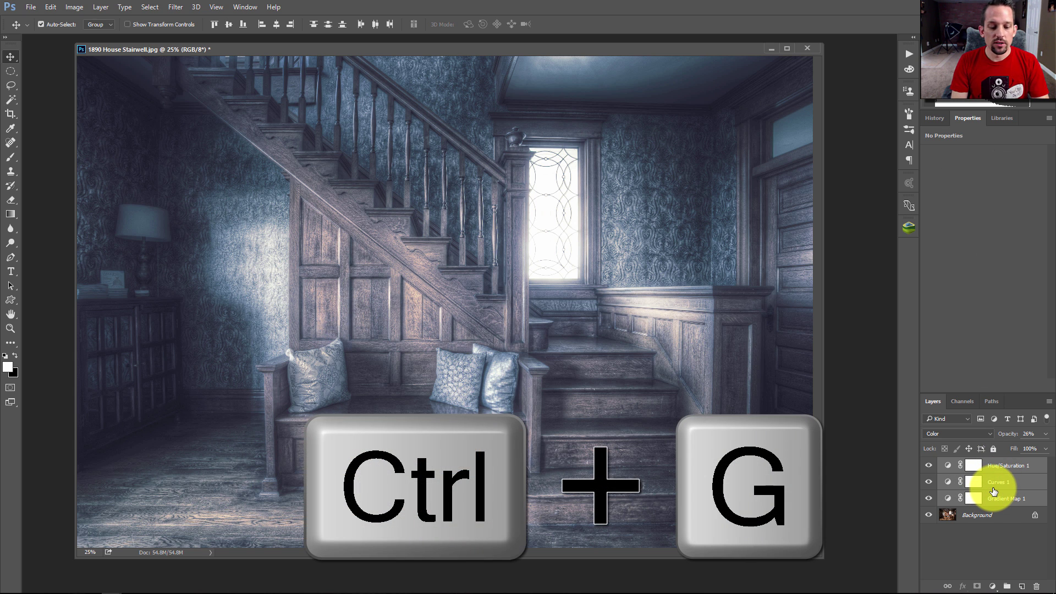
key(ctrl+g)
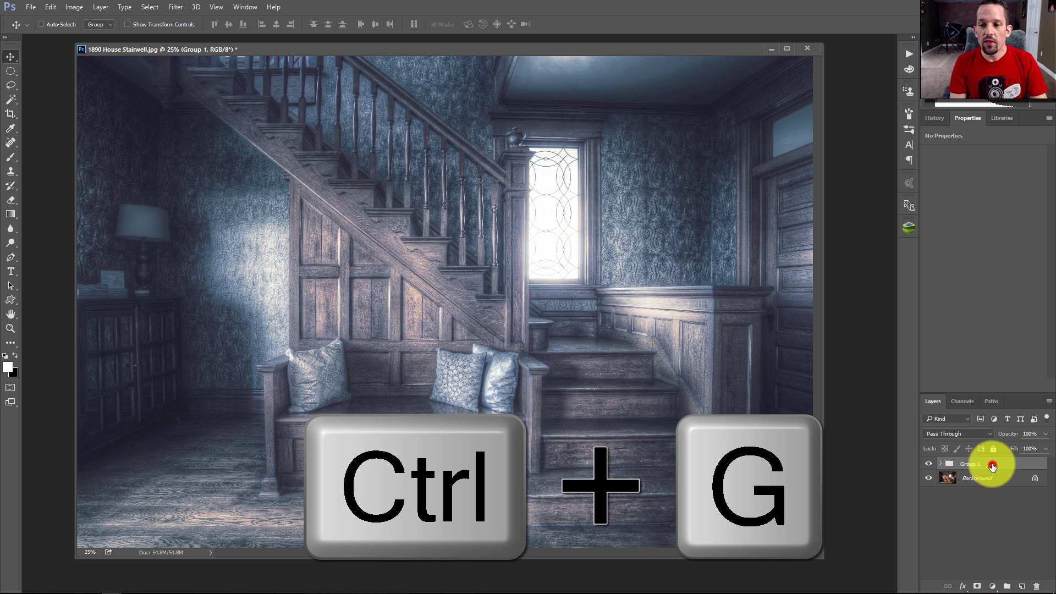
click(31, 7)
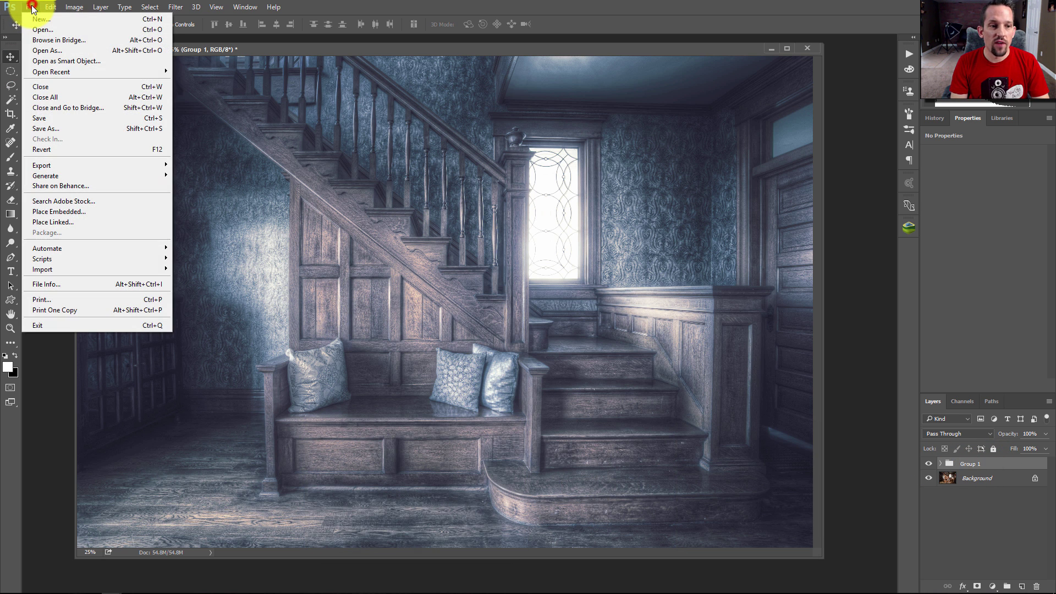
mouse_move(65, 165)
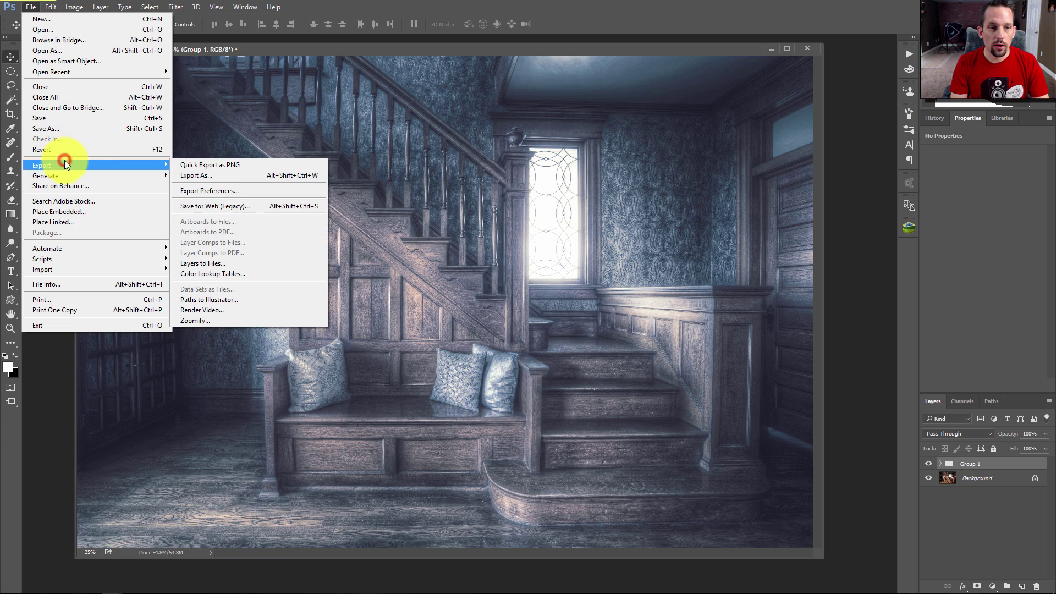
Step: Export color lookup tables described as Bluish, High quality (64 grid points), ICC Profile format
click(225, 273)
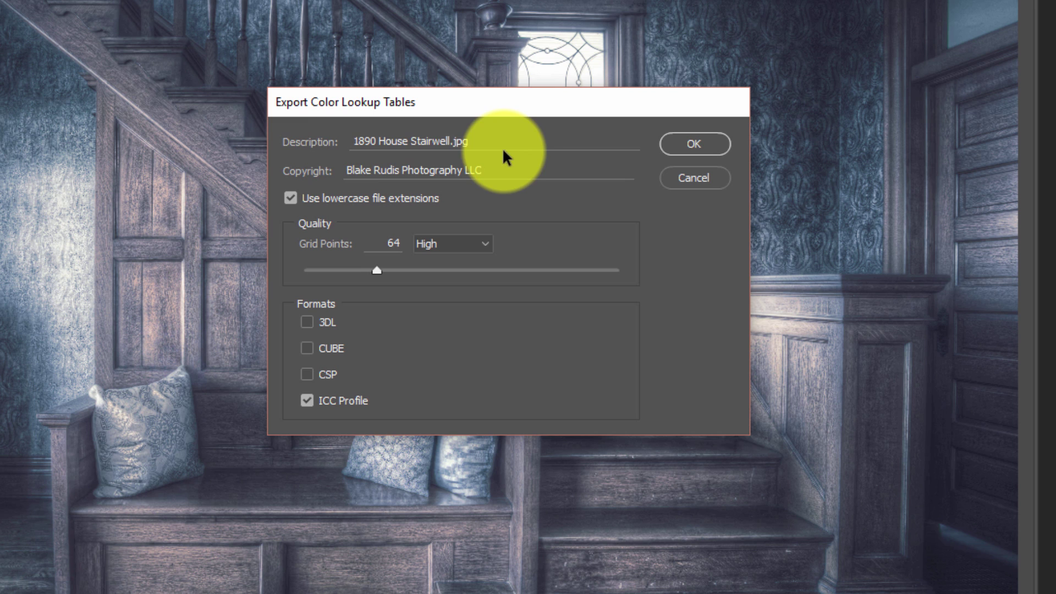
click(503, 148)
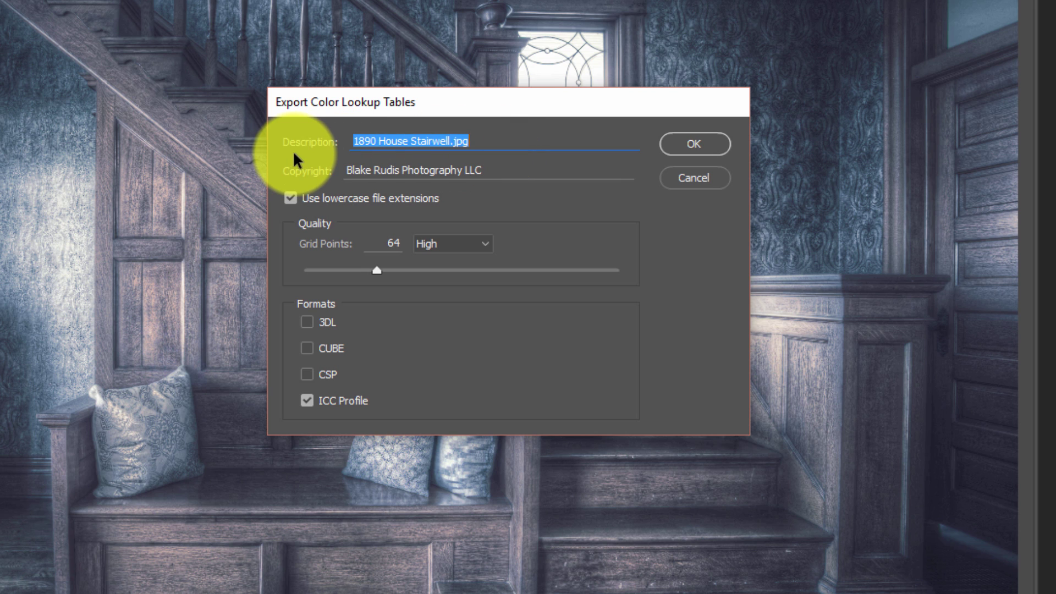
text(Bluish)
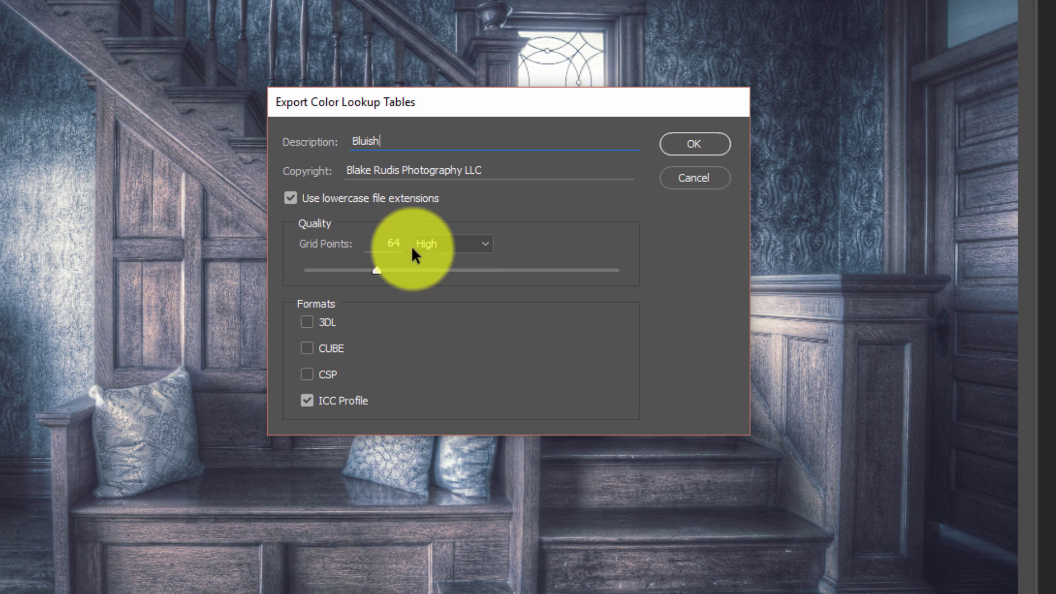
click(456, 247)
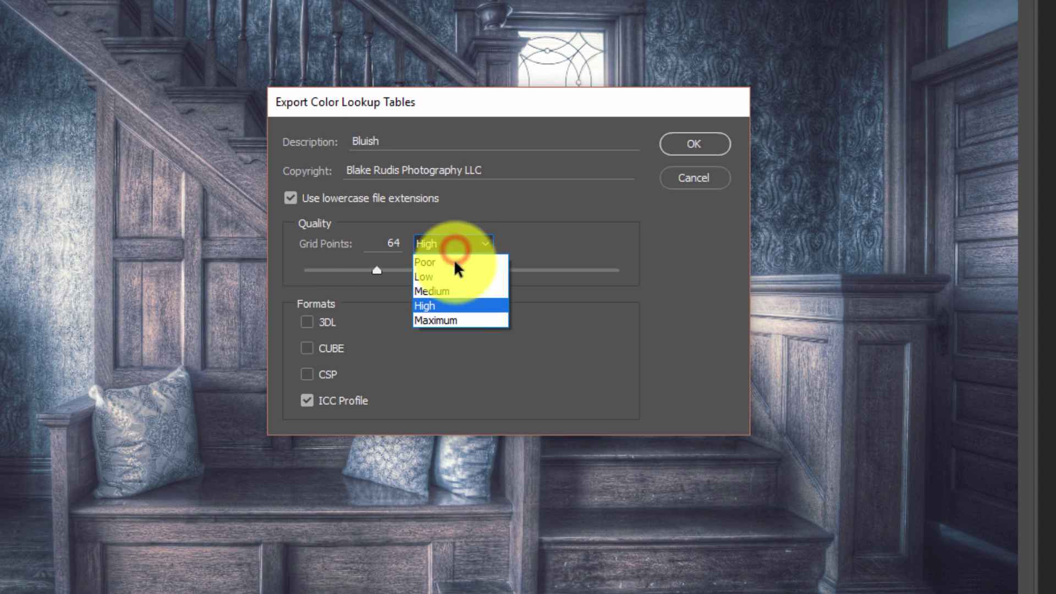
click(444, 320)
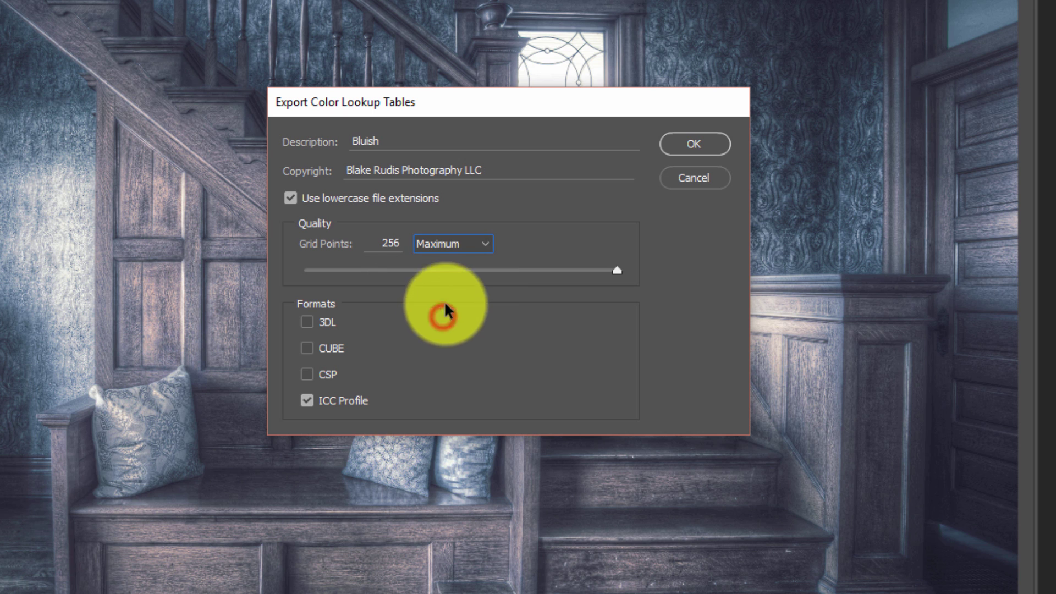
click(445, 245)
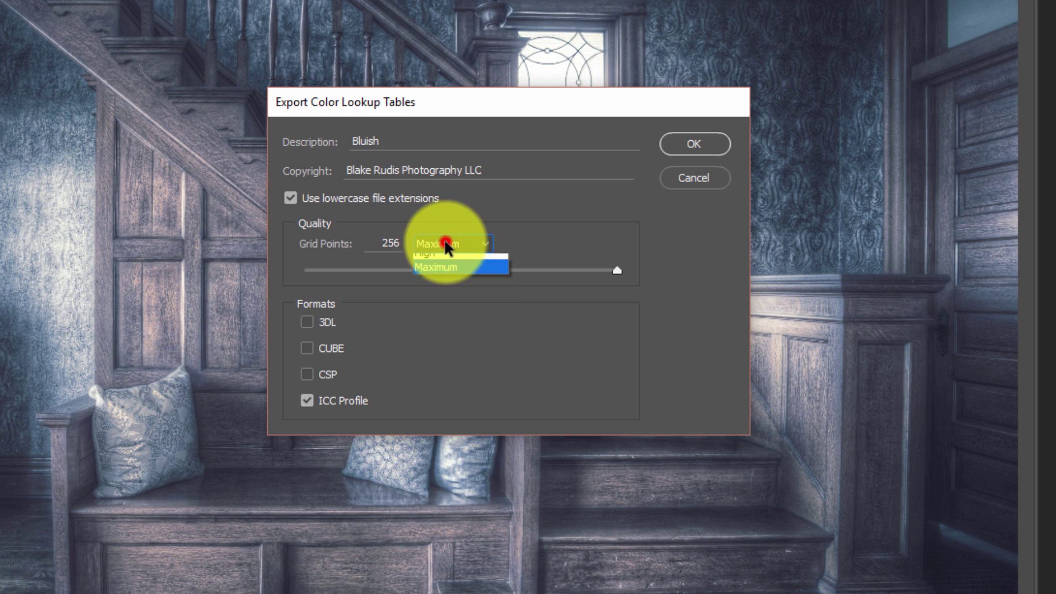
click(432, 304)
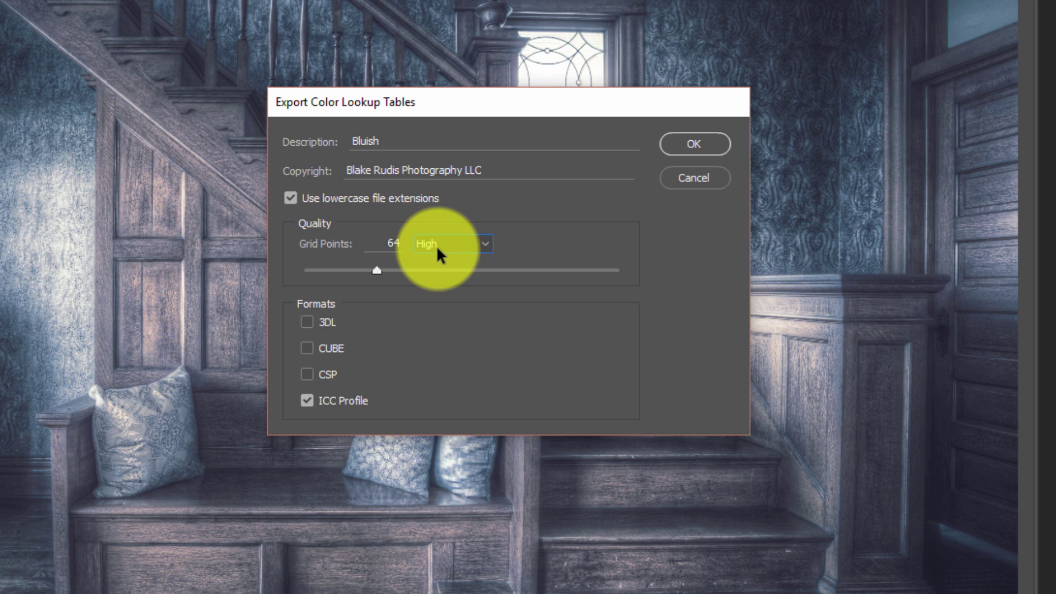
click(455, 243)
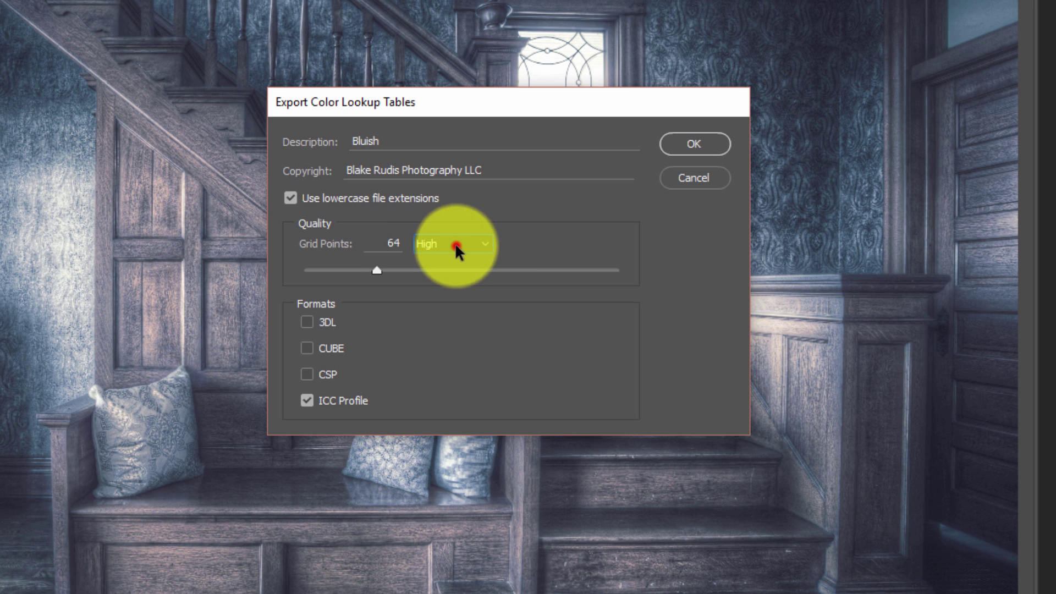
click(313, 401)
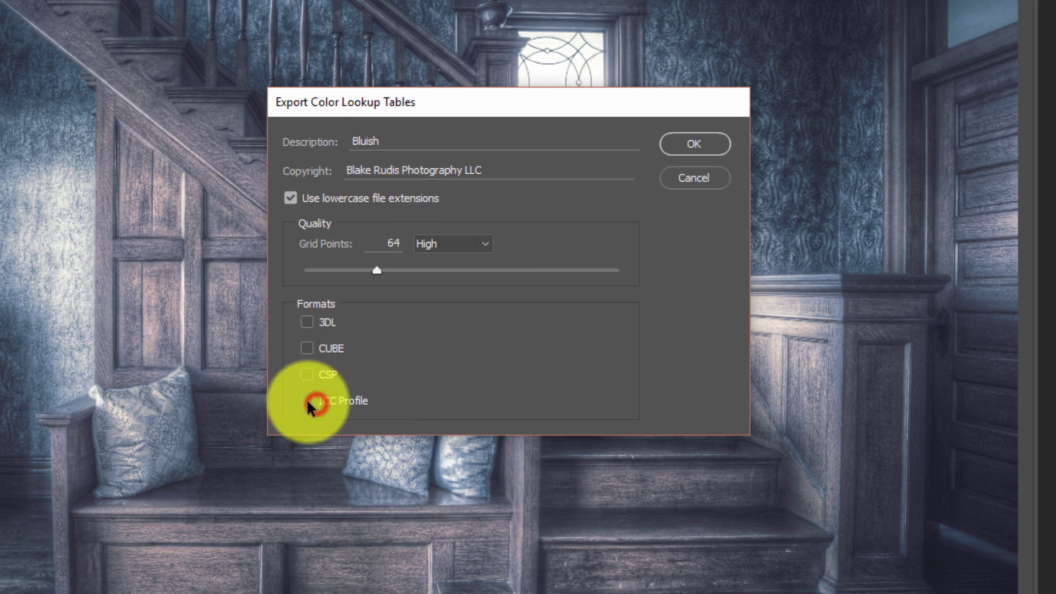
click(304, 397)
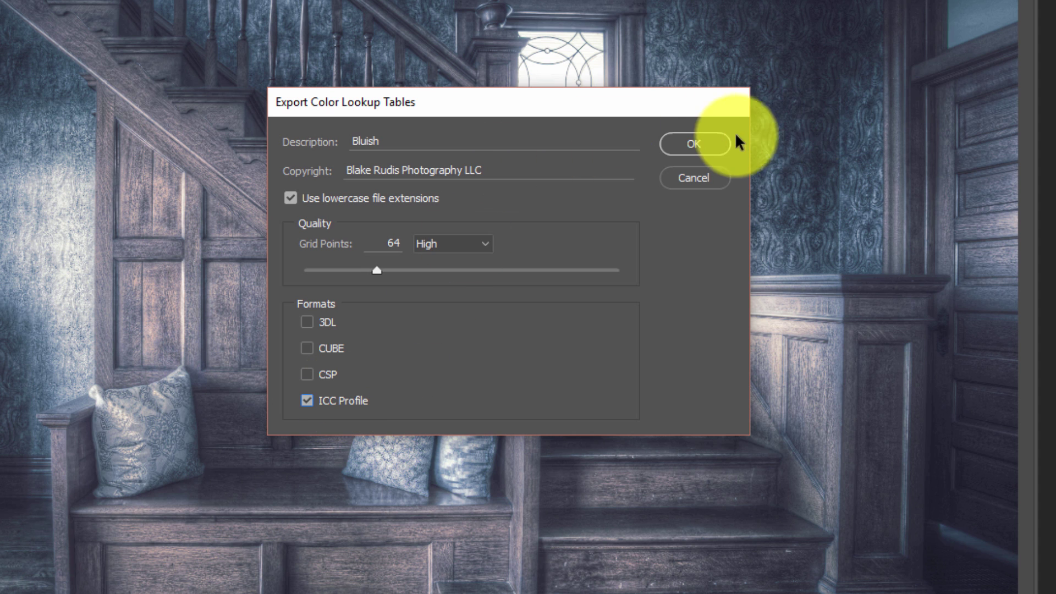
Step: Confirm the export and browse to Blog Stuff > How To's > Color Lookup Tables
click(724, 146)
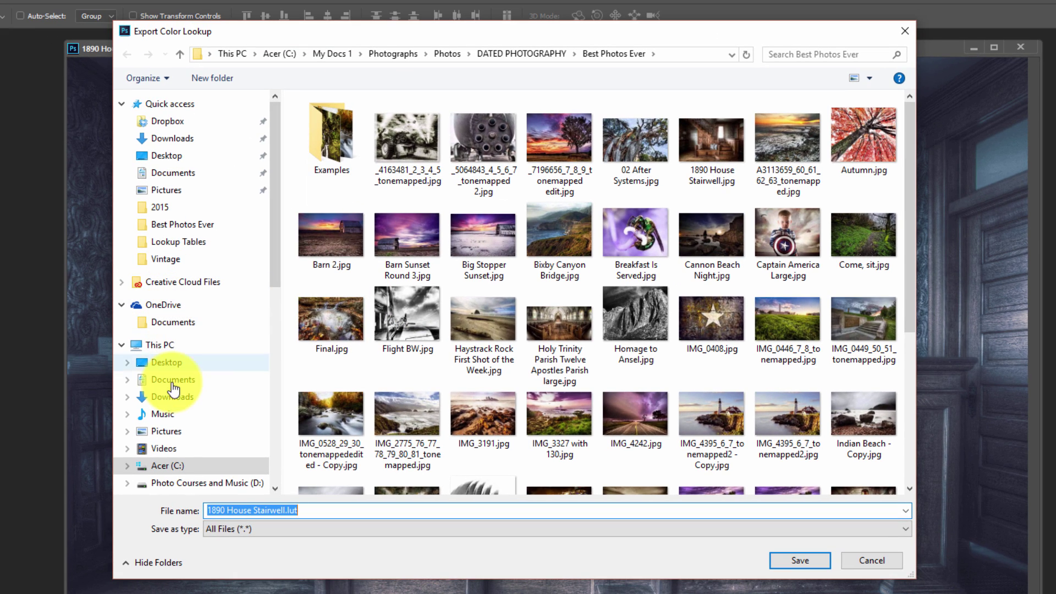
scroll(201, 396, down, 3)
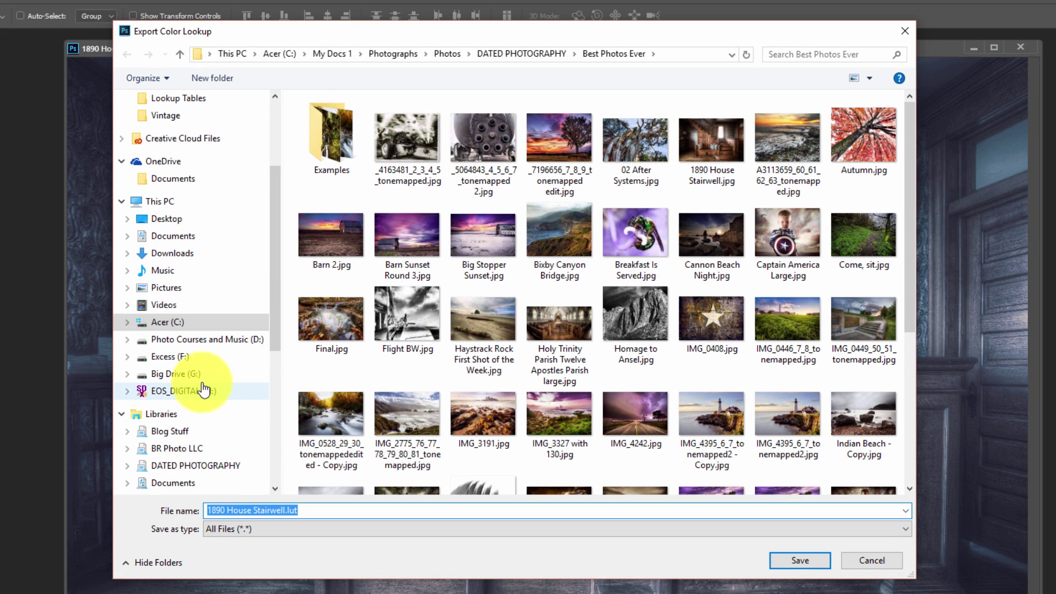
click(172, 433)
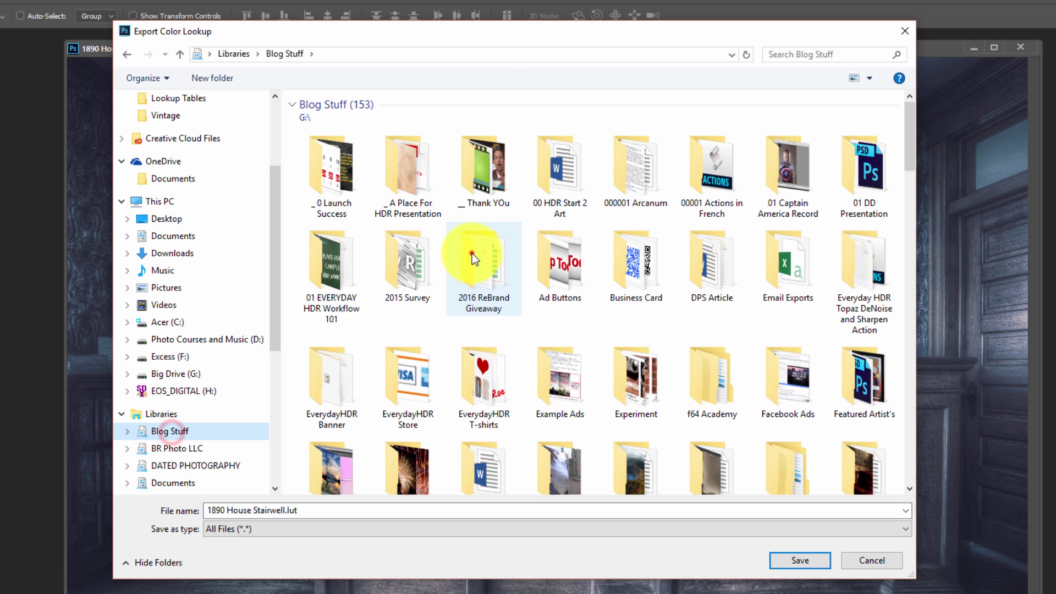
scroll(472, 253, down, 5)
double_click(472, 253)
click(514, 249)
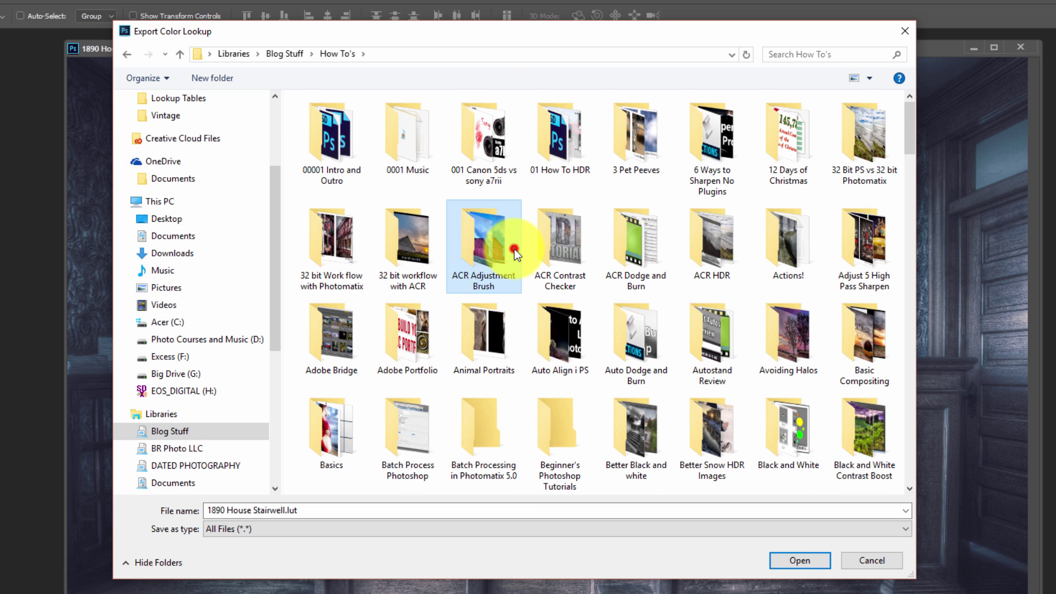
text(co)
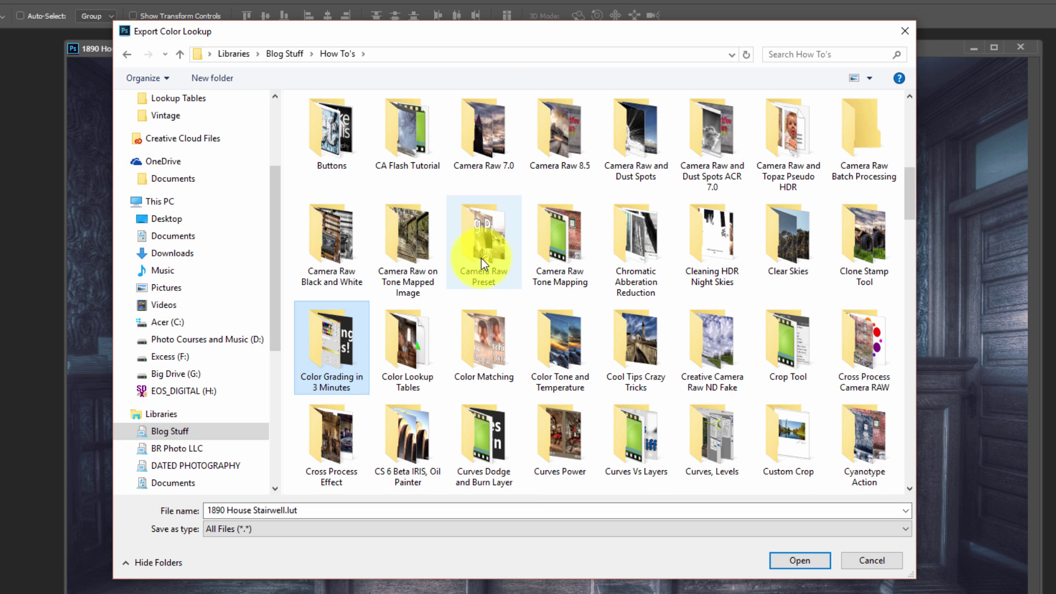
double_click(437, 318)
Step: Save as Bluish.icc, replacing the existing file, then delete Group 1
click(415, 137)
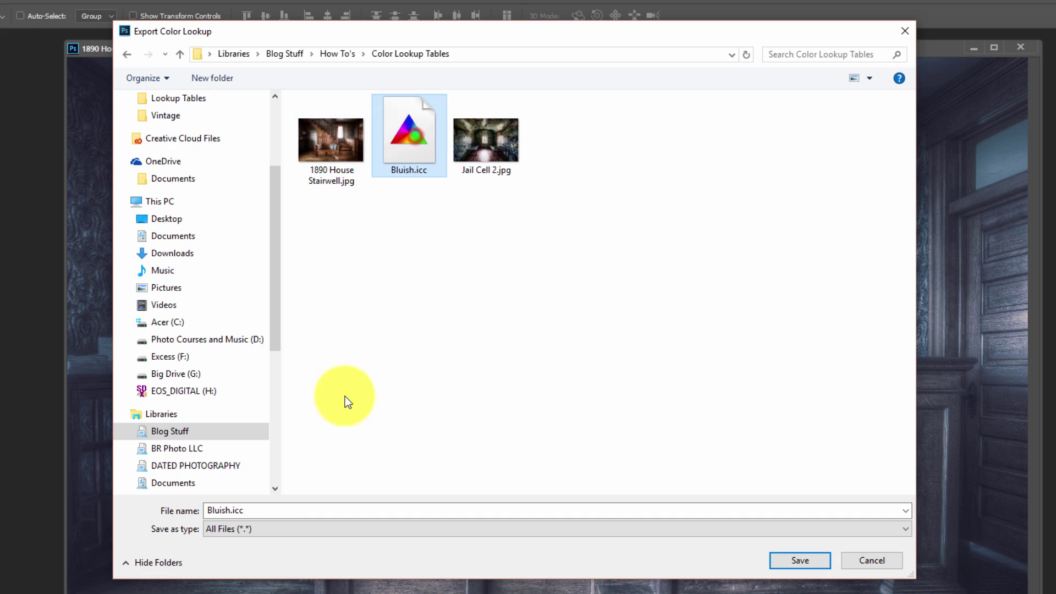
click(792, 560)
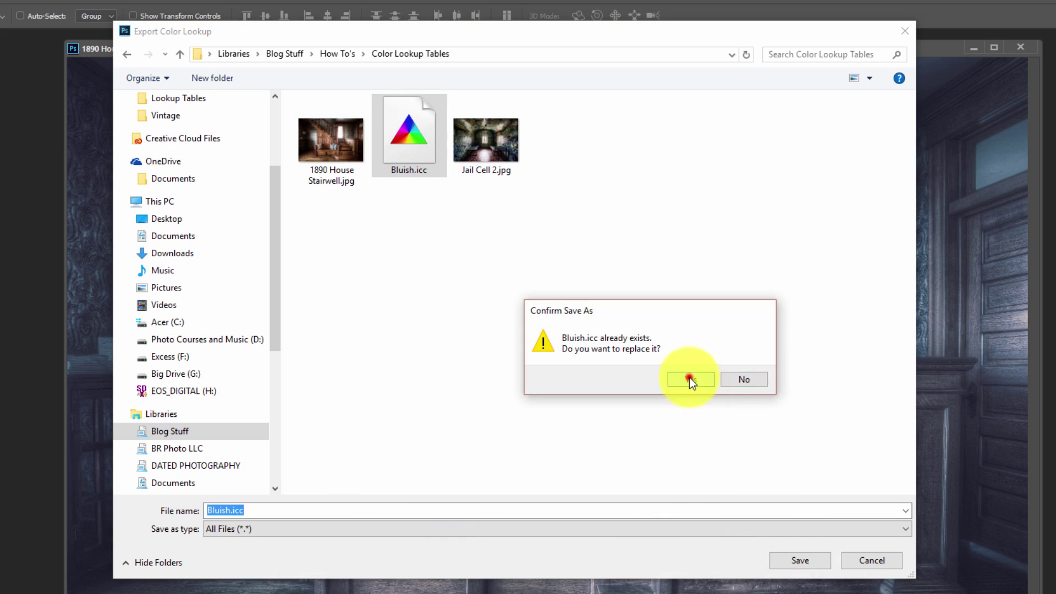
click(688, 378)
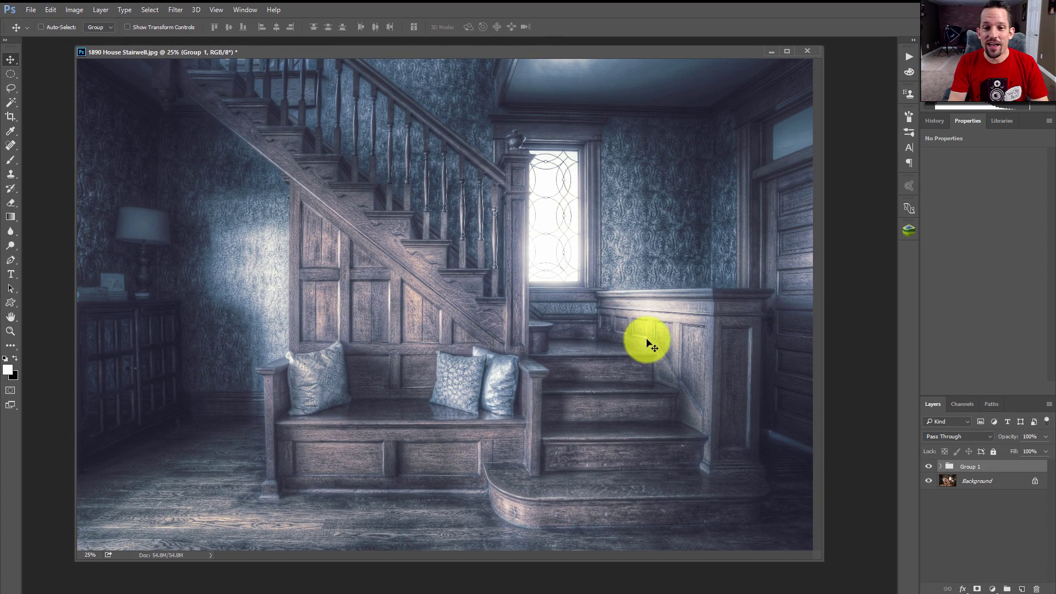
click(973, 466)
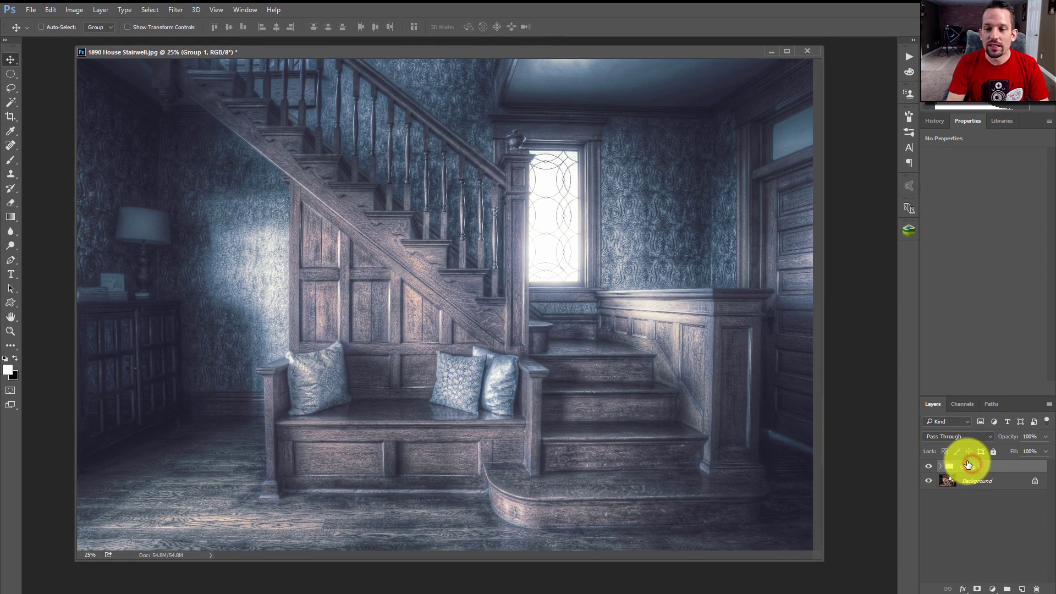
key(Delete)
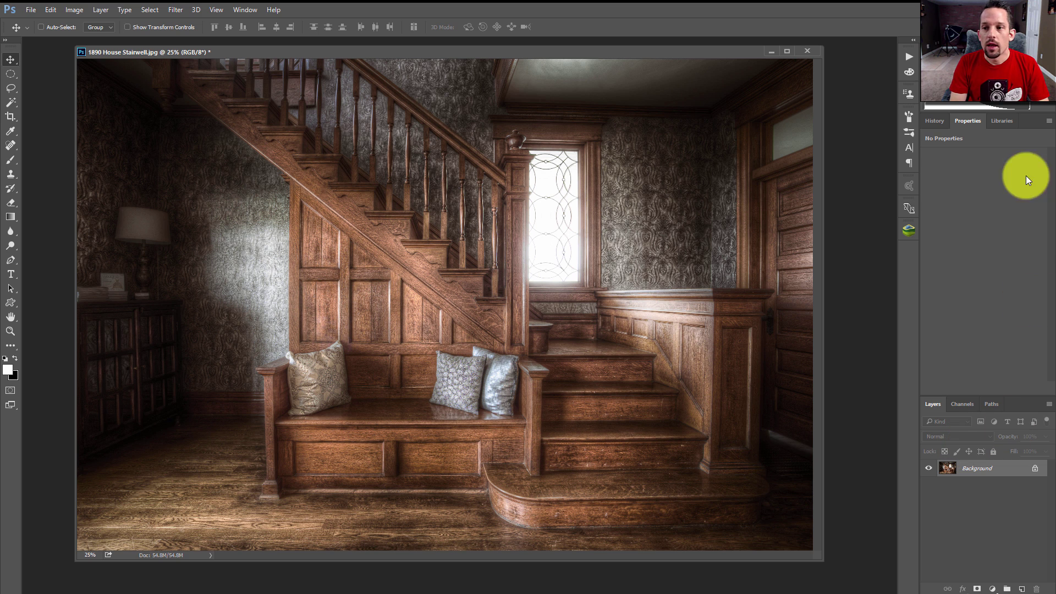
Step: Add a Color Lookup adjustment layer that loads Bluish.icc as its device link profile
click(994, 588)
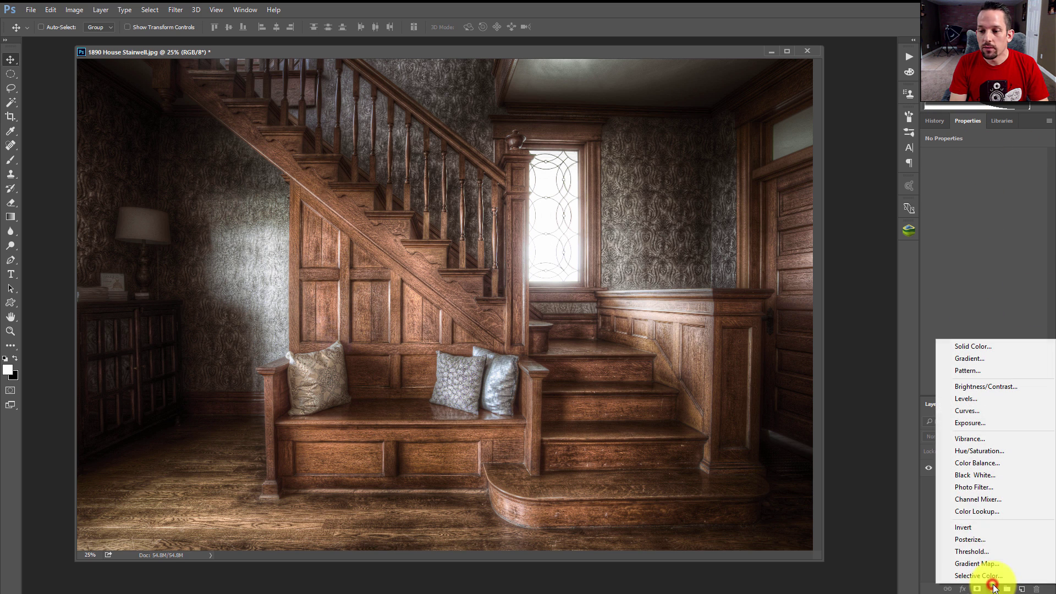
click(958, 509)
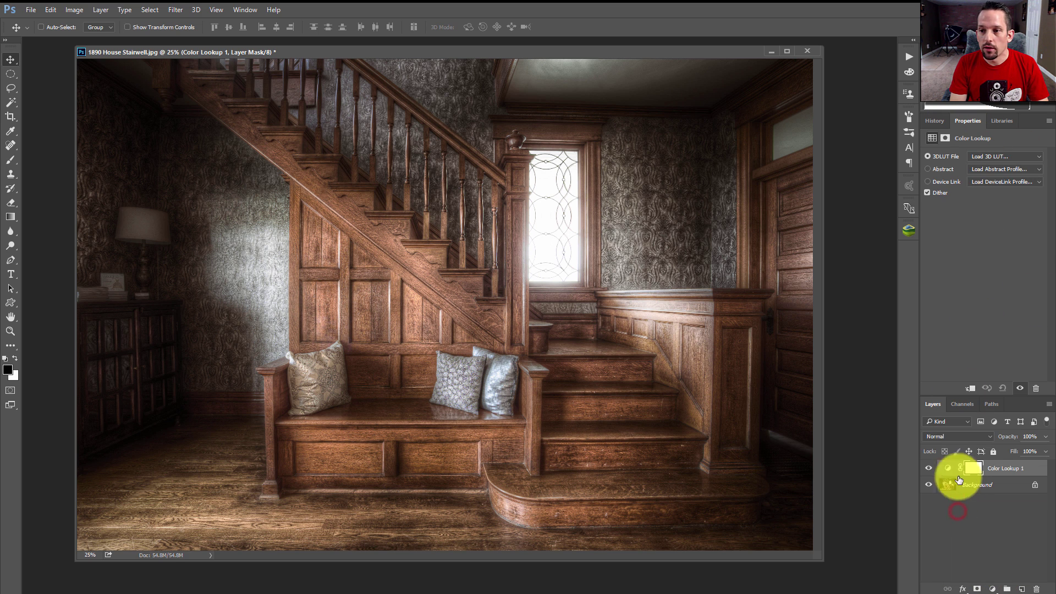
click(985, 182)
click(985, 193)
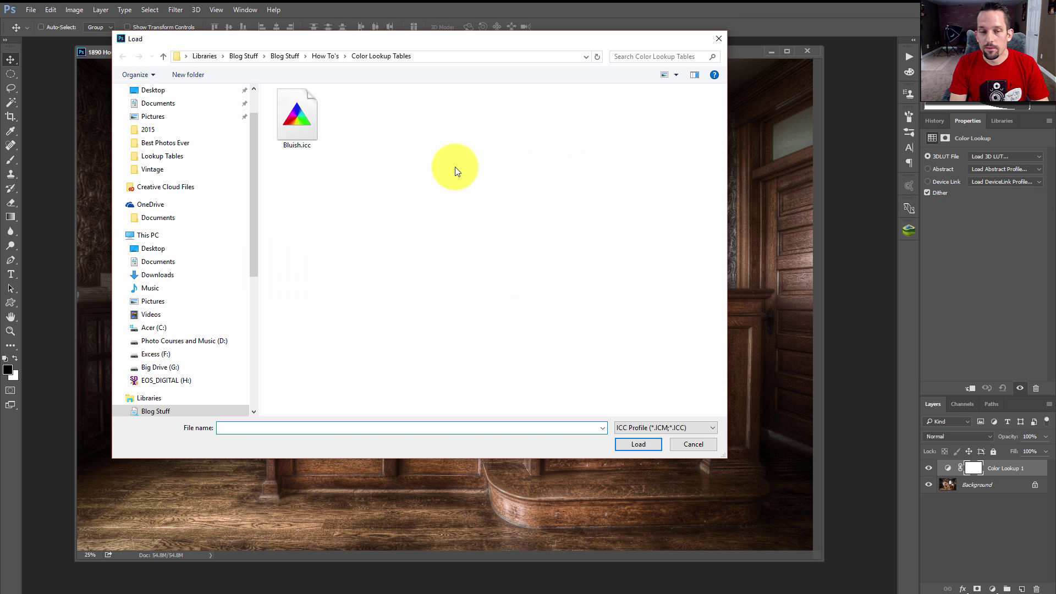
double_click(307, 115)
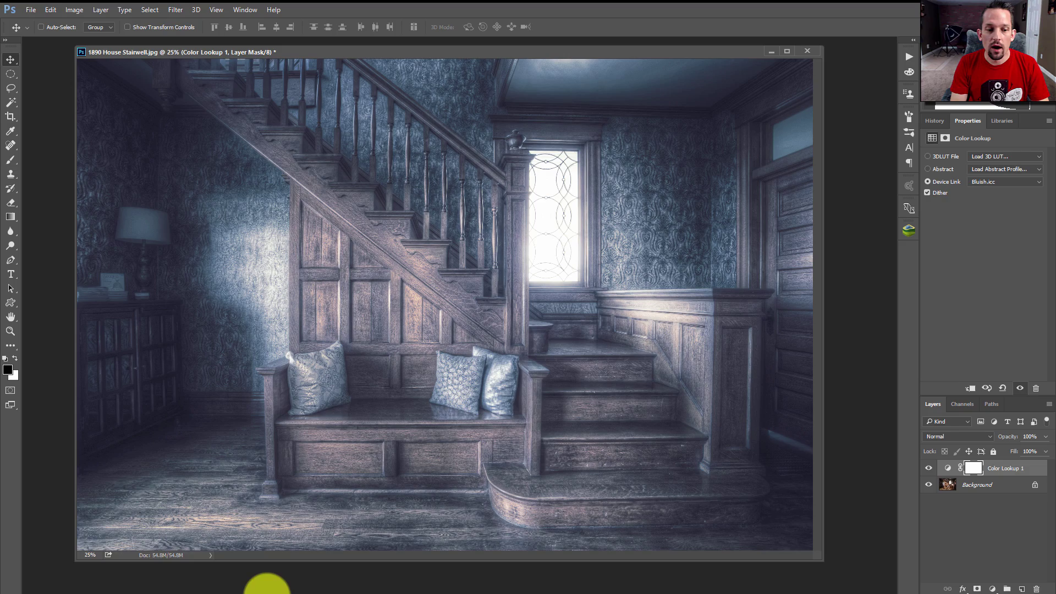
Step: Switch to the Jail Cell 2 document and add a Color Lookup adjustment layer
mouse_move(165, 592)
mouse_move(113, 588)
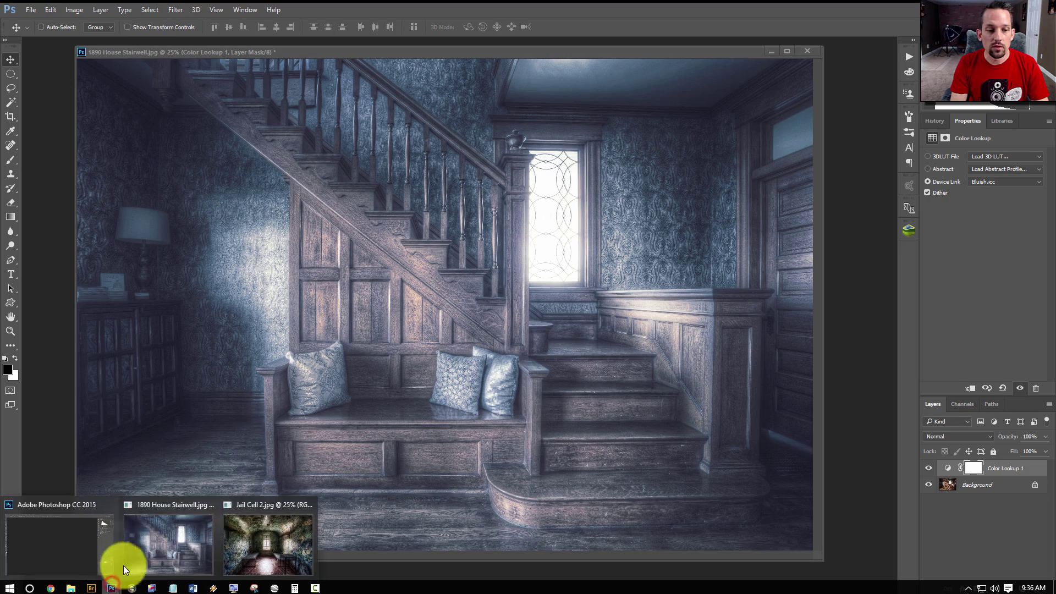
click(242, 508)
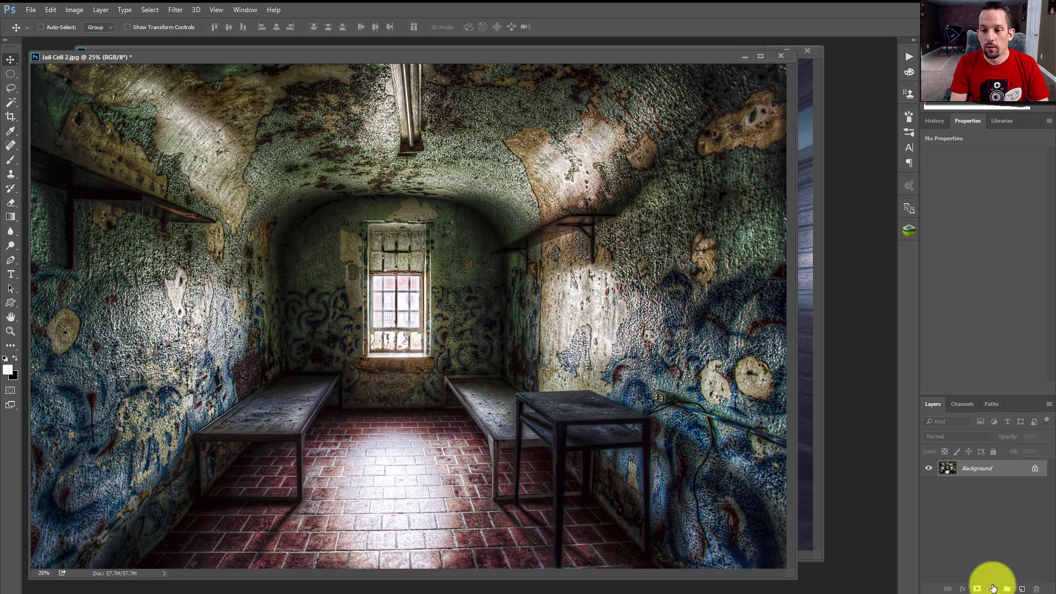
click(993, 589)
click(949, 517)
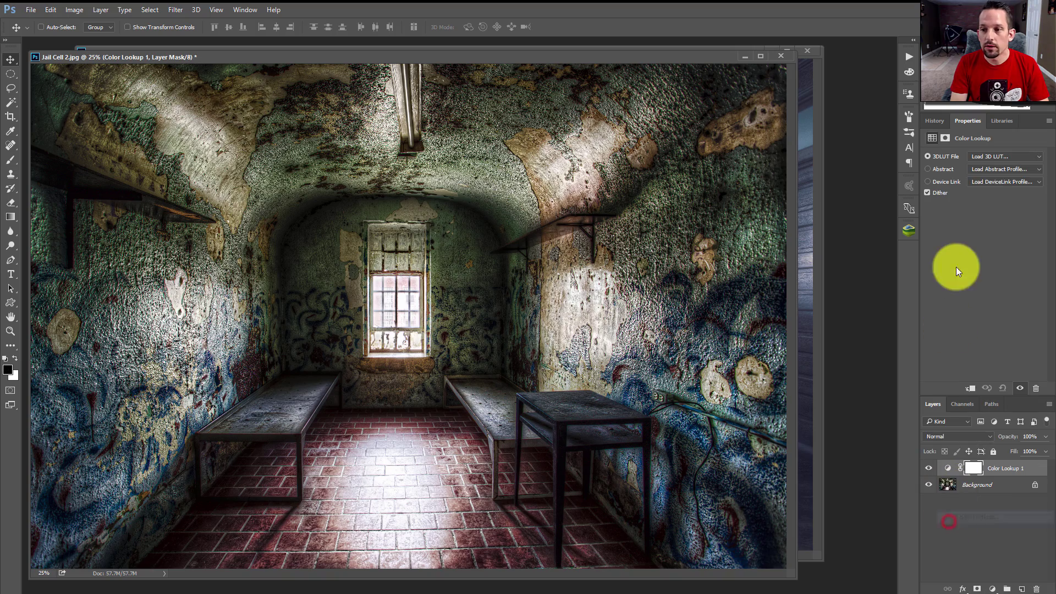
Step: Load Bluish.icc as the device link, keep it, then close the Jail Cell 2 window
click(983, 181)
click(983, 193)
click(300, 131)
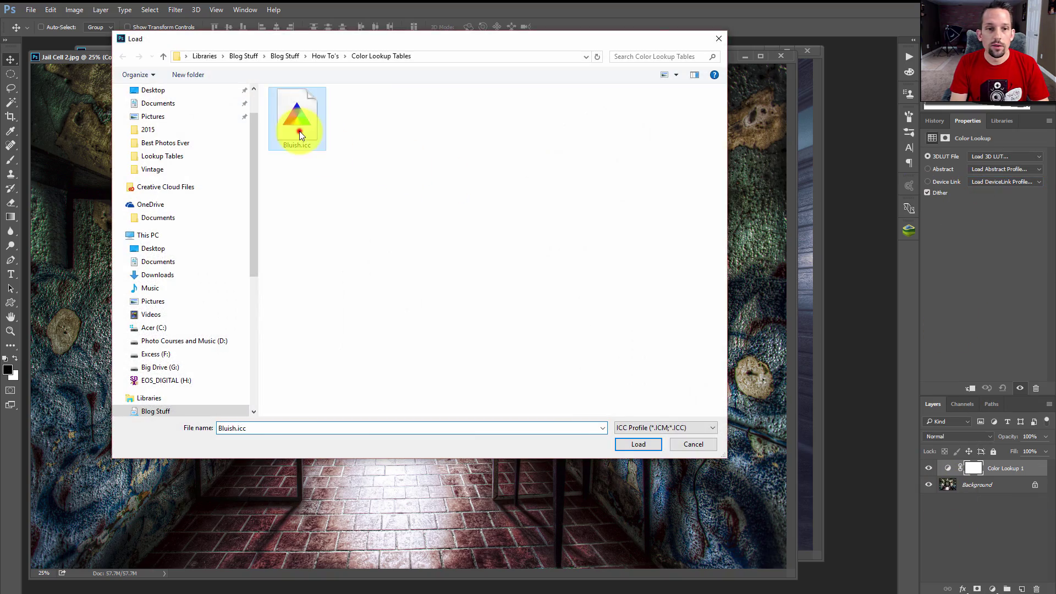
double_click(299, 131)
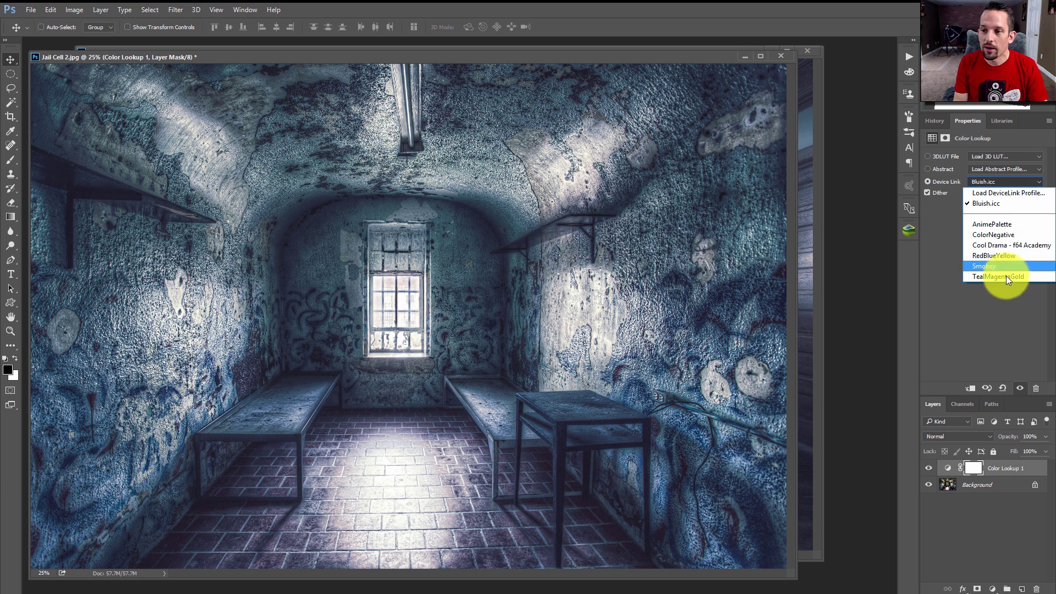
click(986, 182)
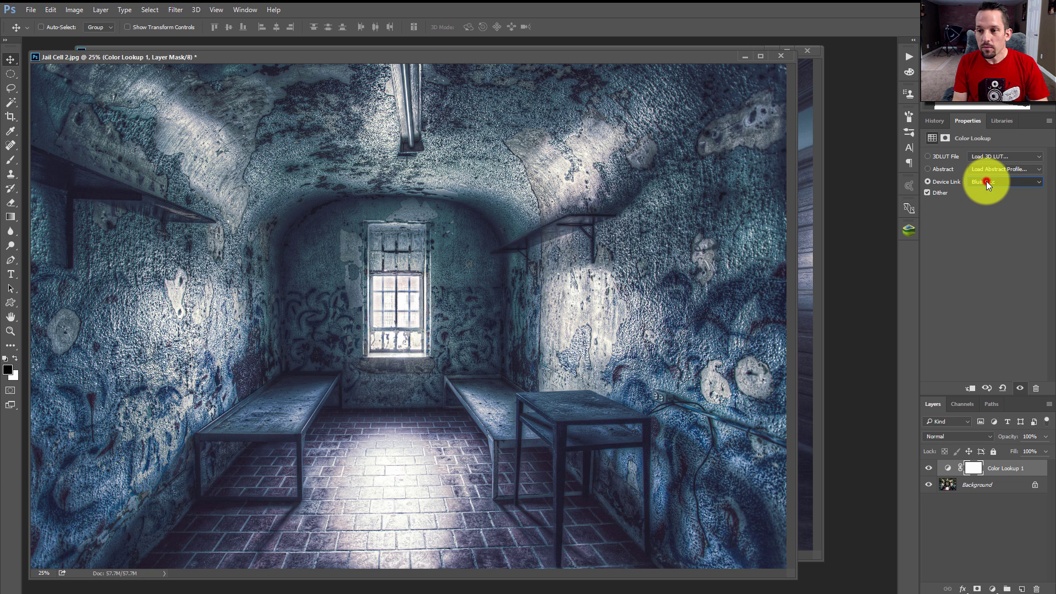
click(784, 55)
Step: Discard Jail Cell 2's changes and list the Device Link profiles, including Bluish.icc and AnimePalette
click(552, 221)
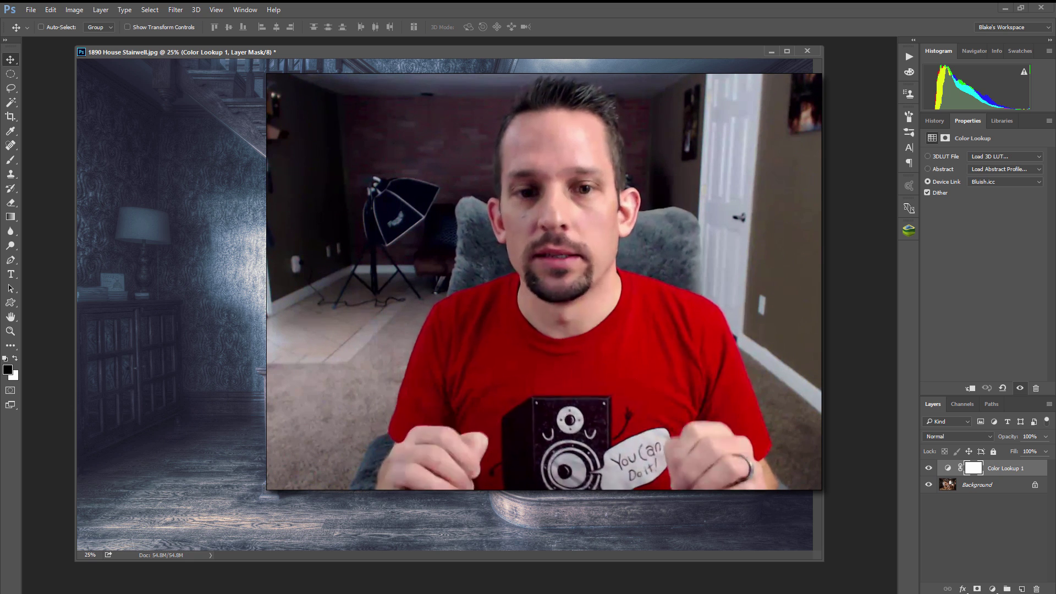
click(1009, 182)
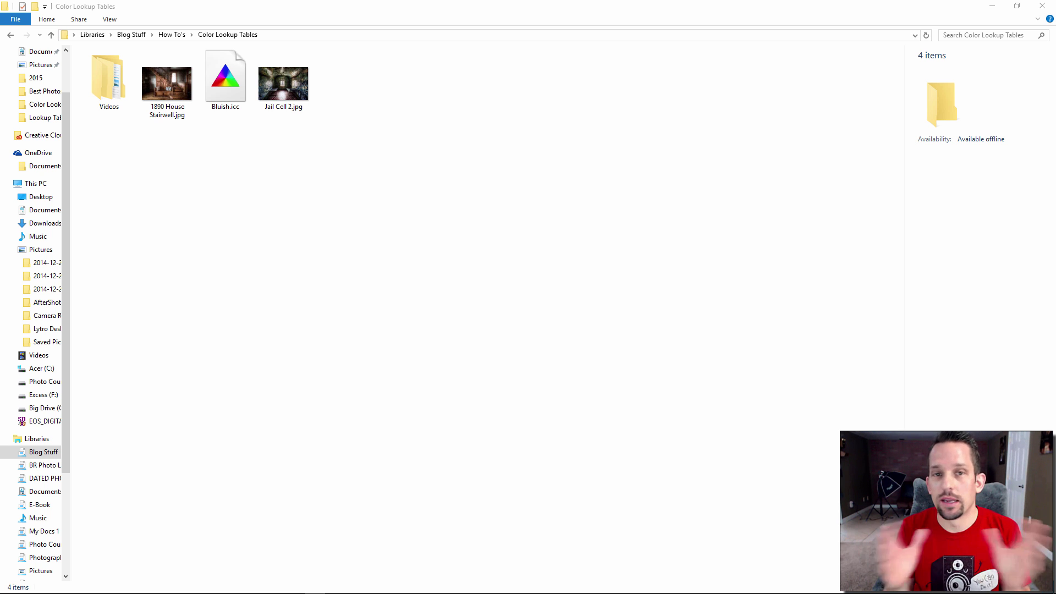
Step: Open Acer (C:) in a new window and search the drive for animepalette.icc
right_click(39, 369)
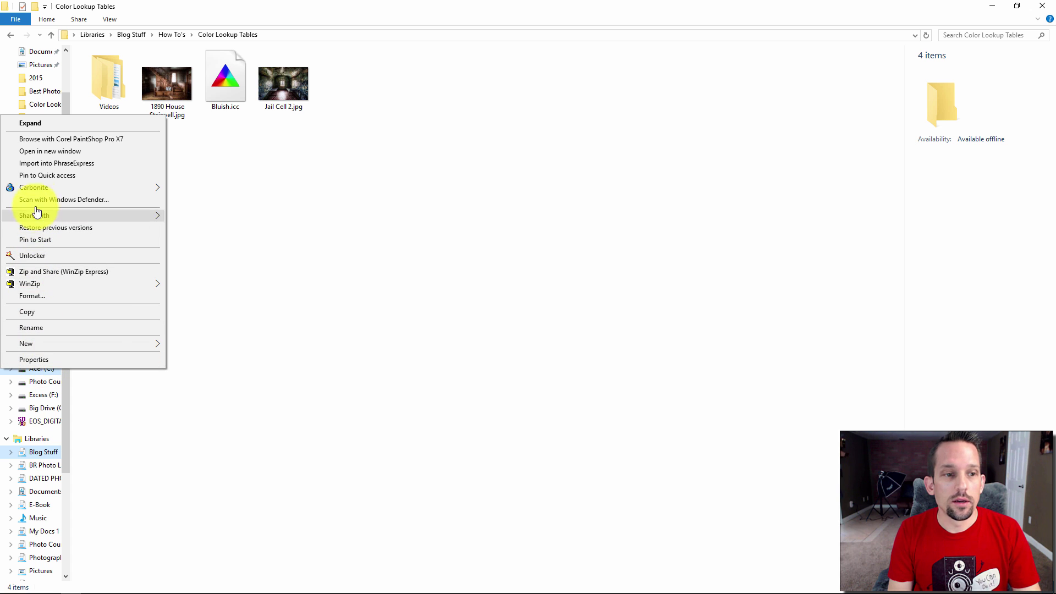
click(27, 152)
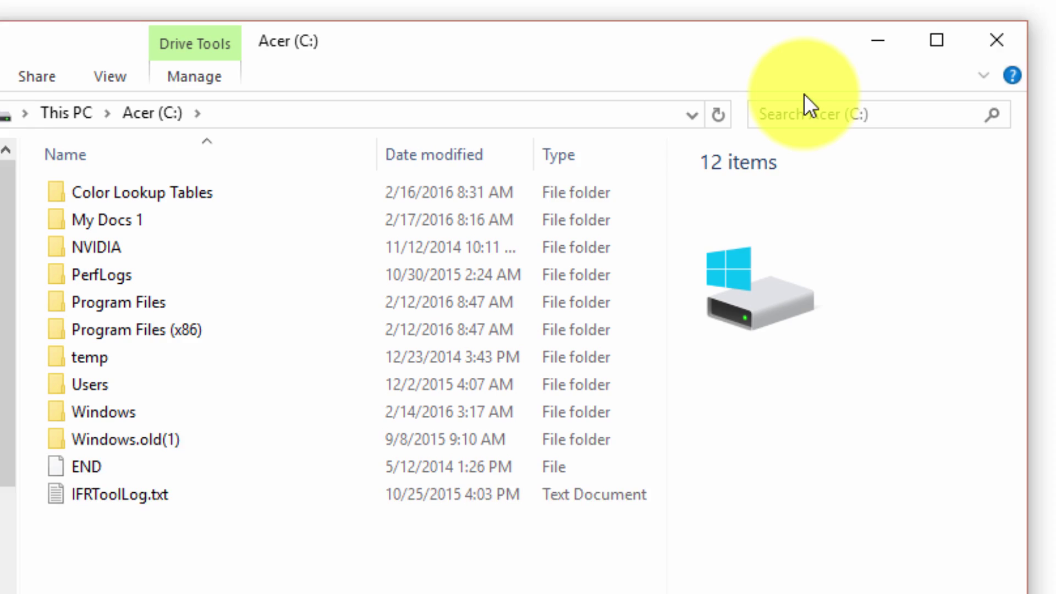
click(818, 107)
text(anim)
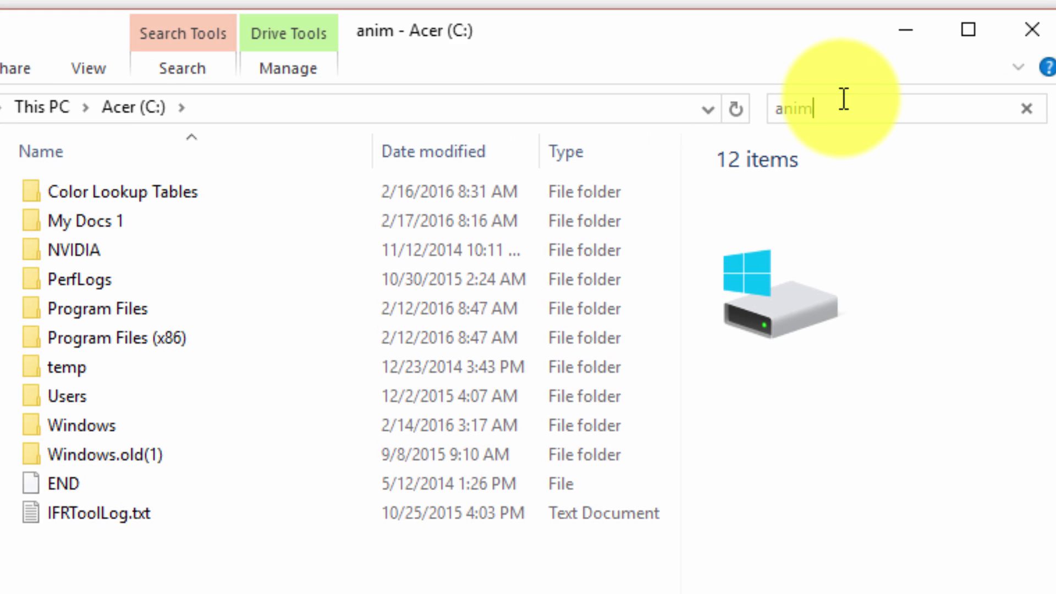
text(epa)
text(let)
key(BackSpace)
text(et)
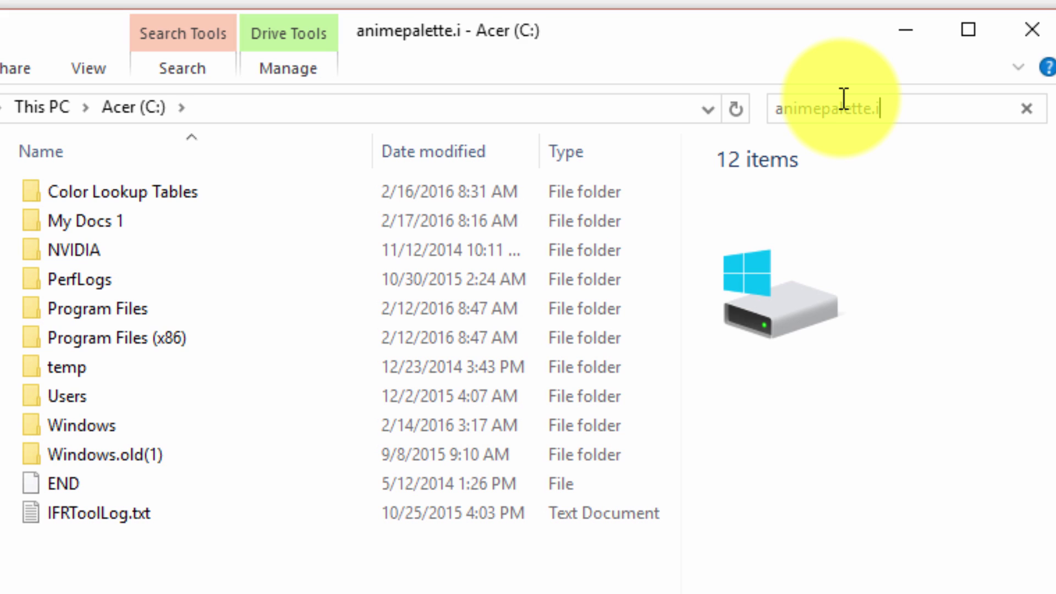
key(Return)
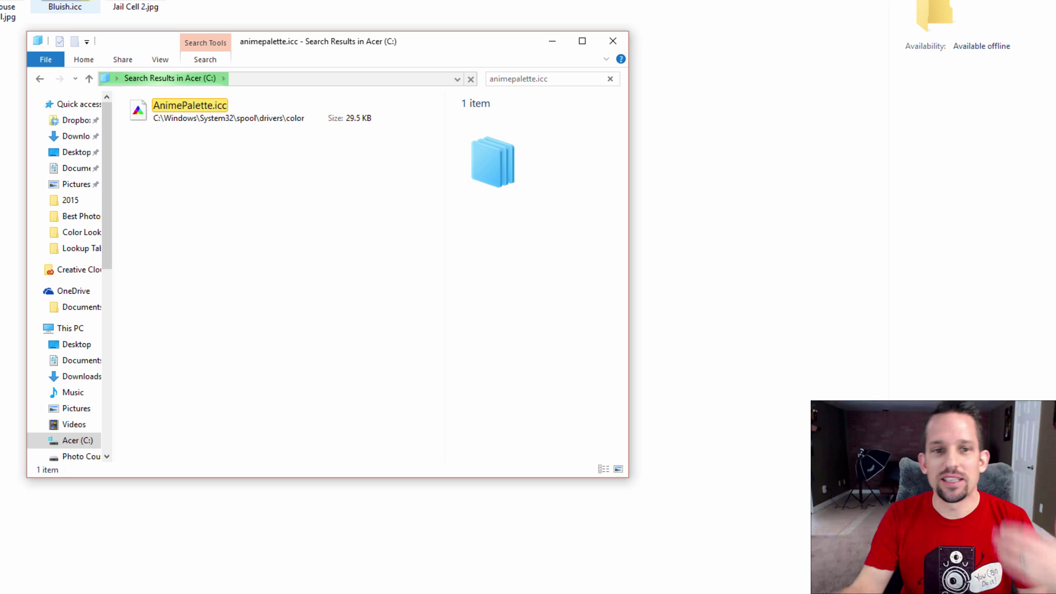
Step: Open AnimePalette.icc's color folder and paste the copied Bluish.icc into it
right_click(197, 118)
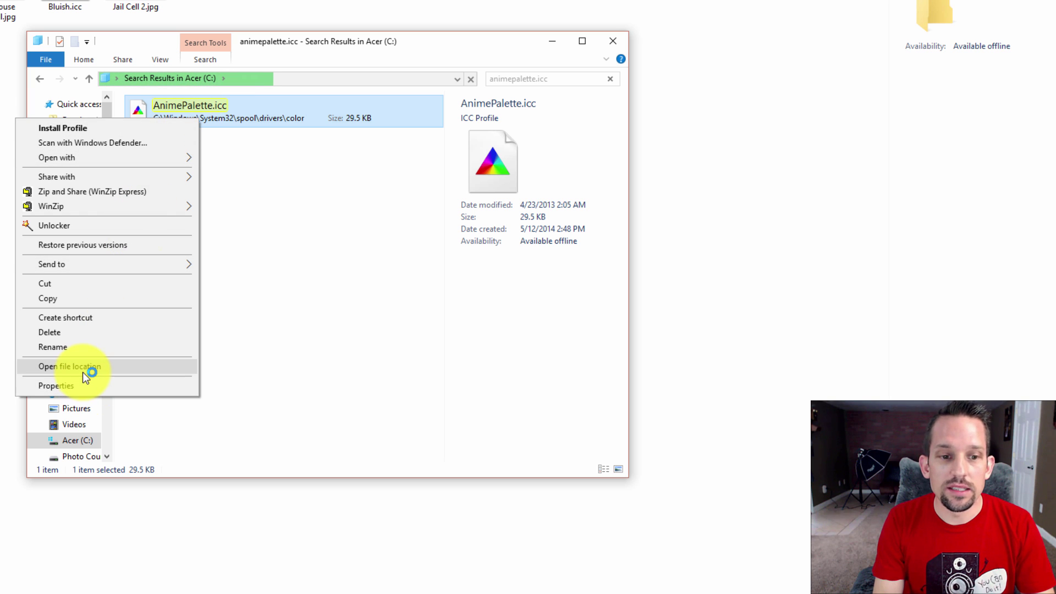
click(82, 367)
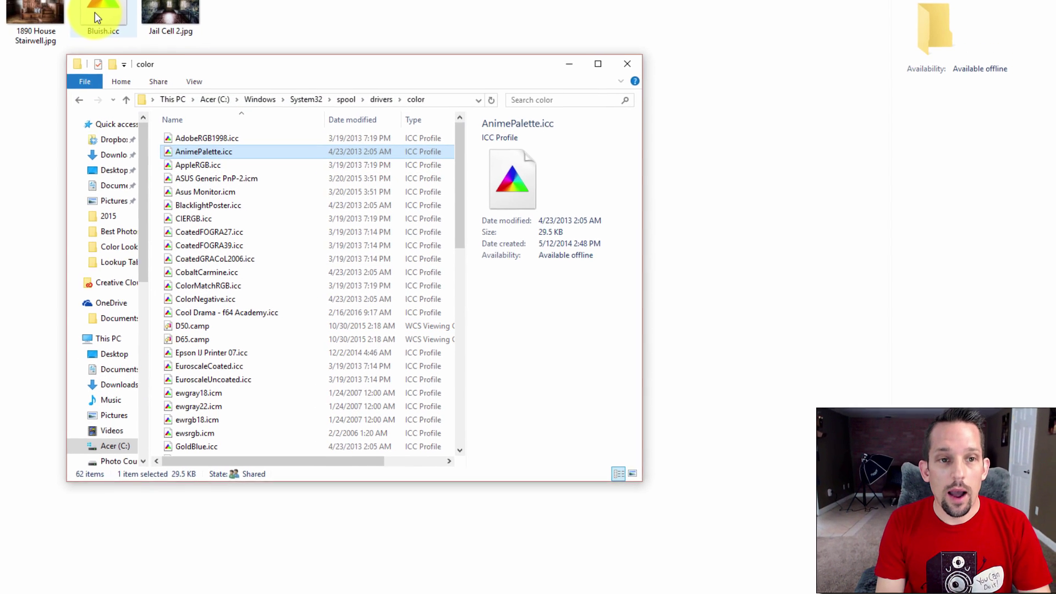
click(96, 13)
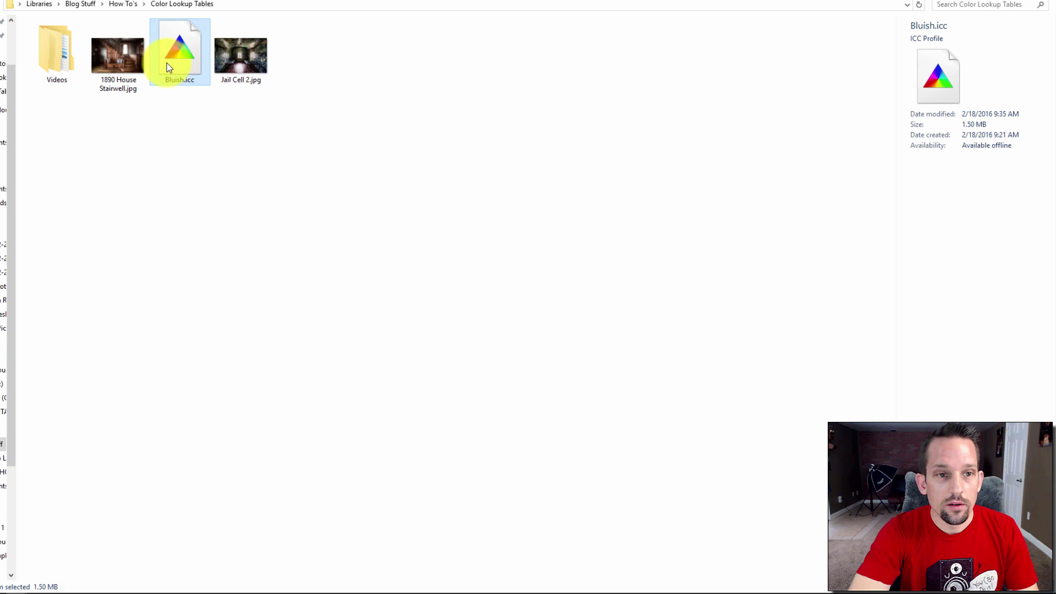
mouse_move(16, 584)
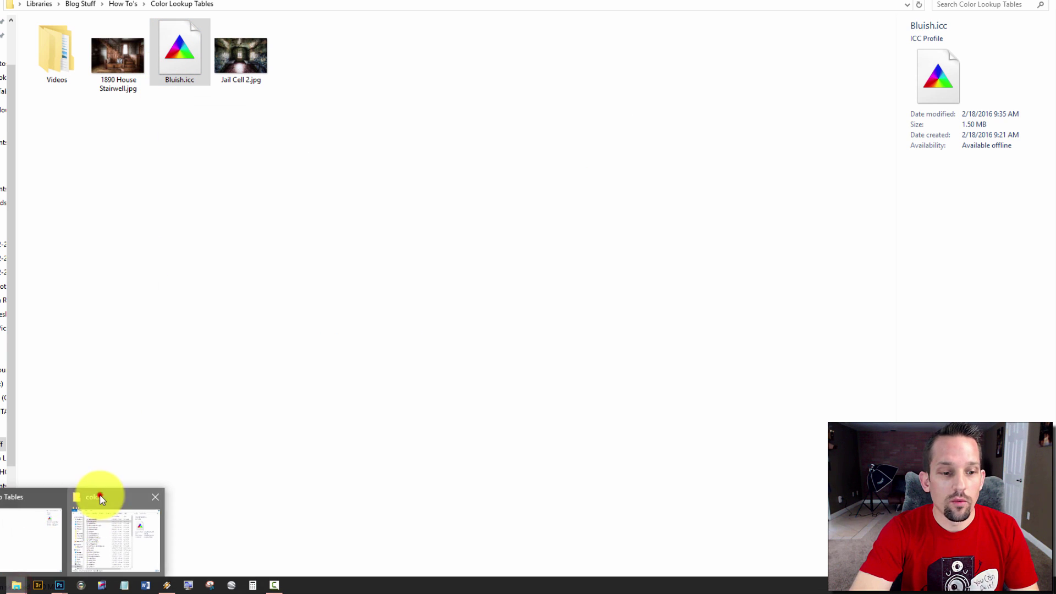
click(101, 499)
click(354, 323)
key(ctrl+v)
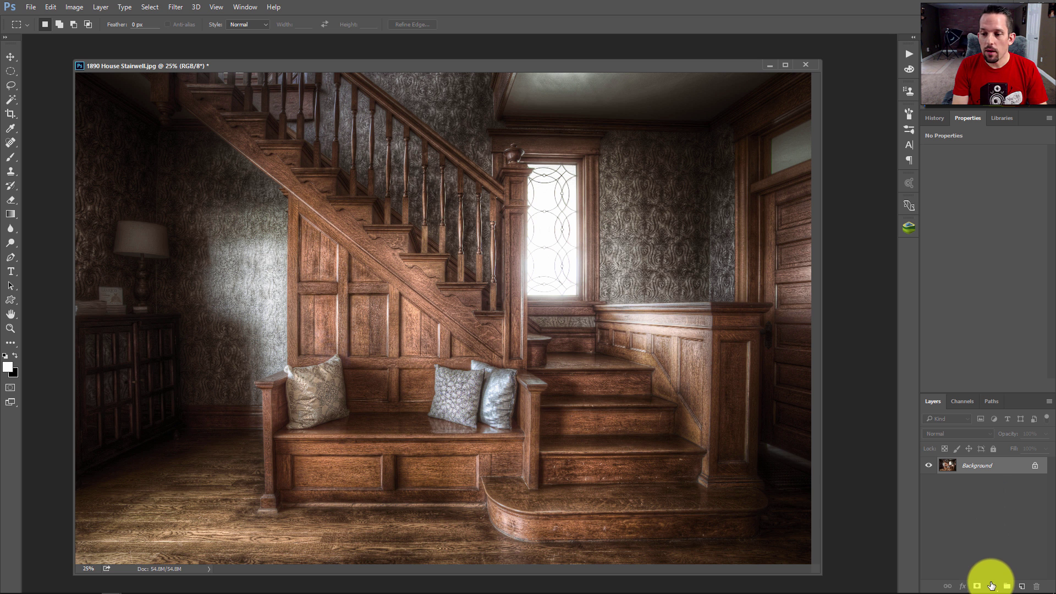
Step: Add a Color Lookup 1 layer to the stairwell photo using the Bluish device link
click(992, 585)
click(985, 515)
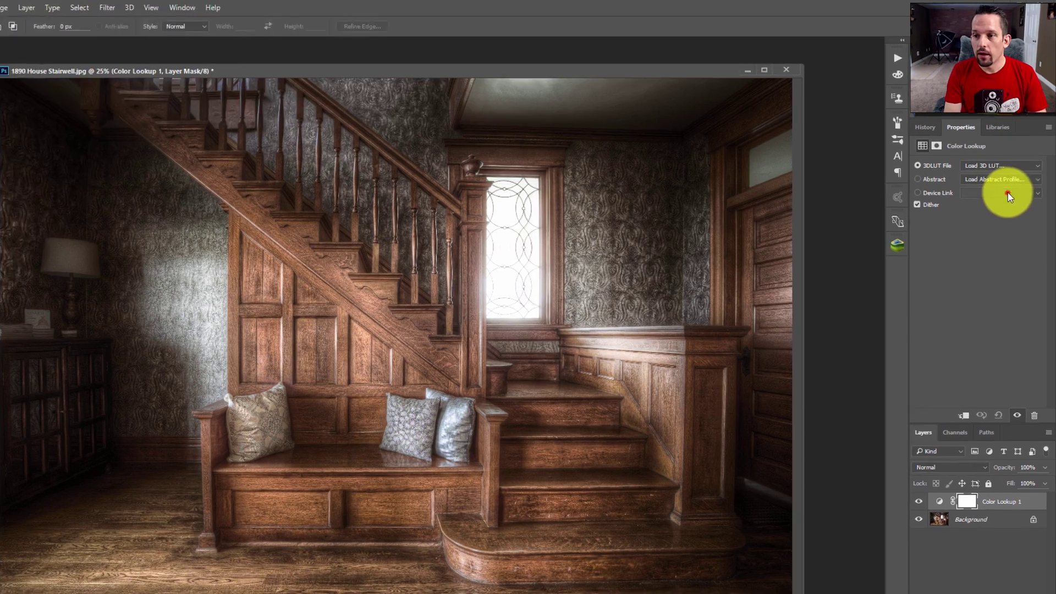
click(1004, 178)
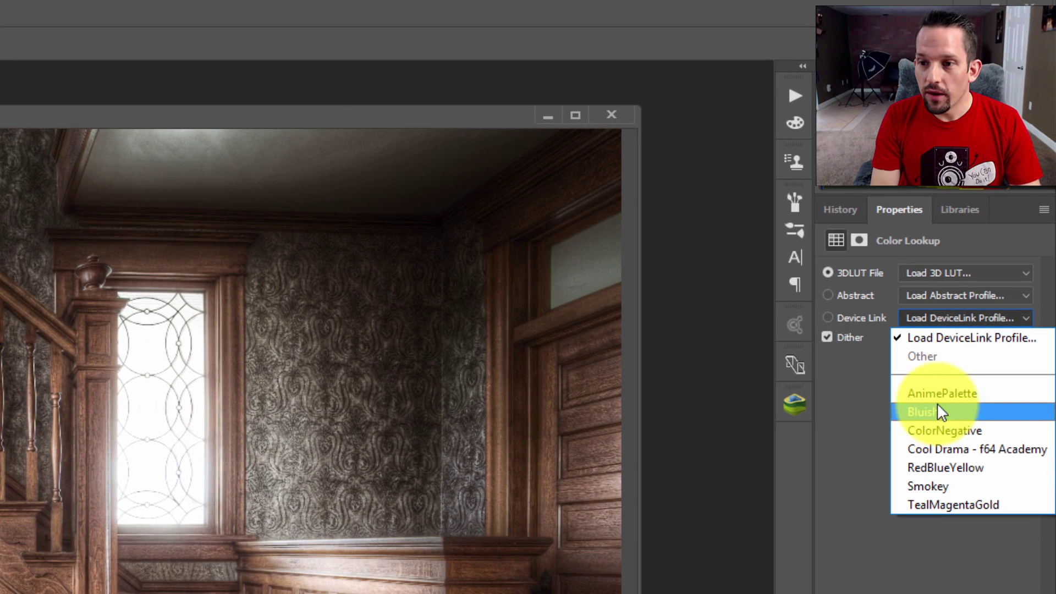
click(935, 410)
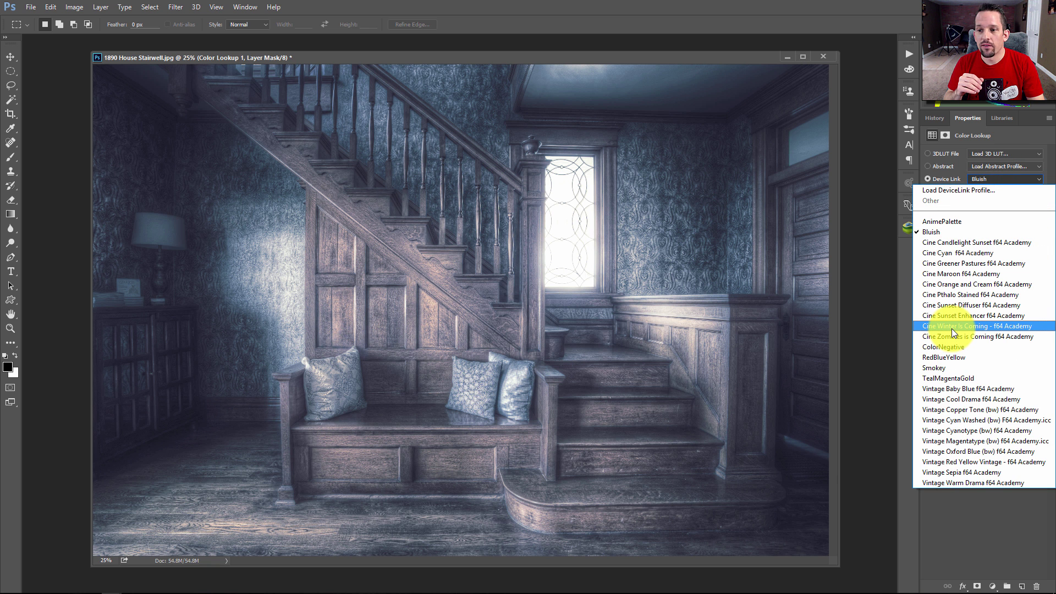
Step: Preview Cine Winter Is Coming, Cine Zombies is Coming and Candlelight Sunset, ending on Vintage Copper Tone
click(952, 327)
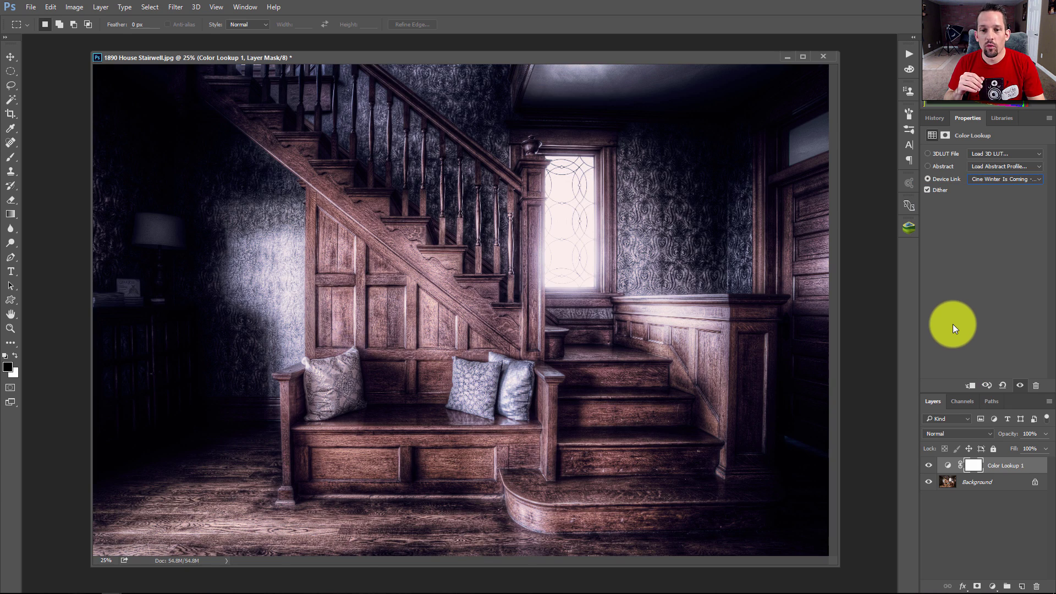
click(993, 179)
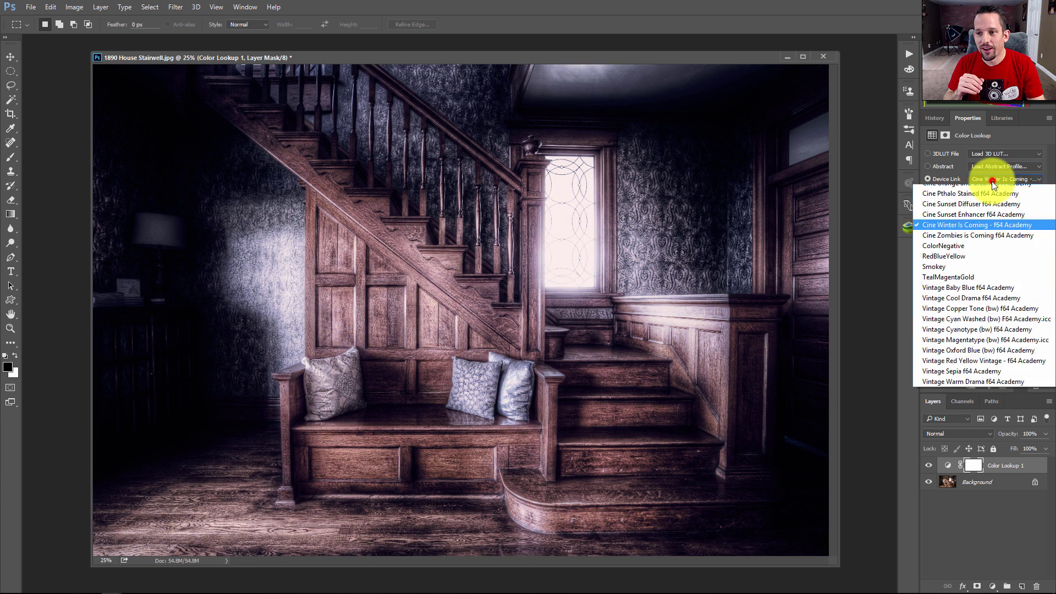
click(949, 334)
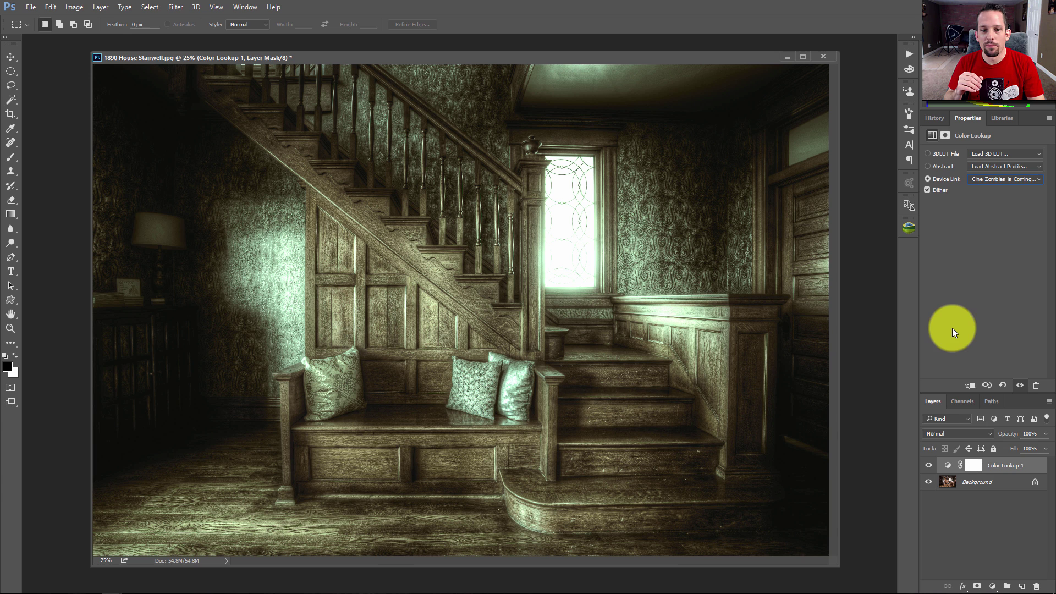
click(993, 179)
click(982, 240)
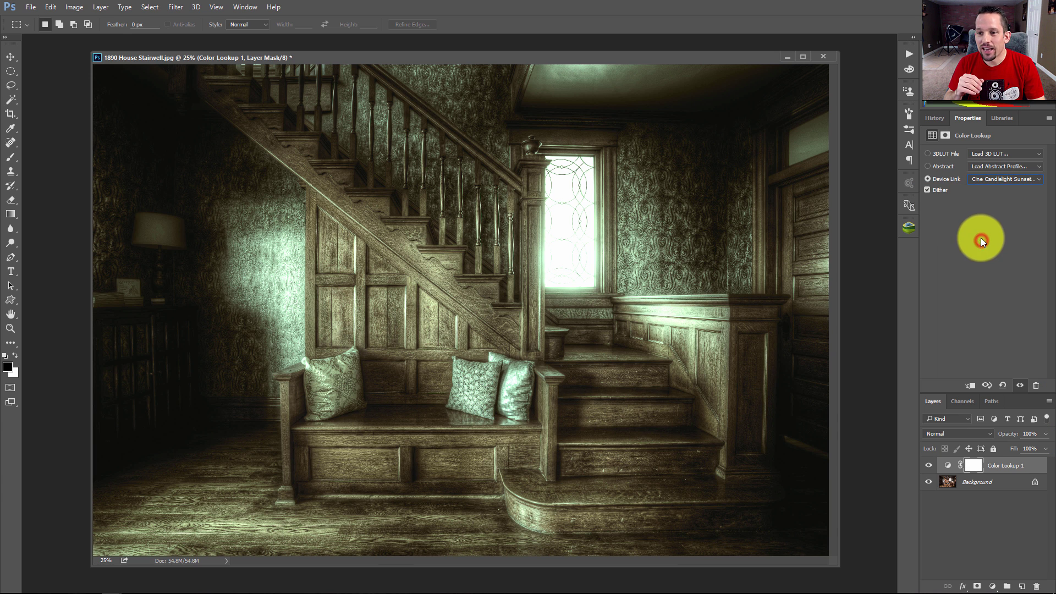
click(982, 178)
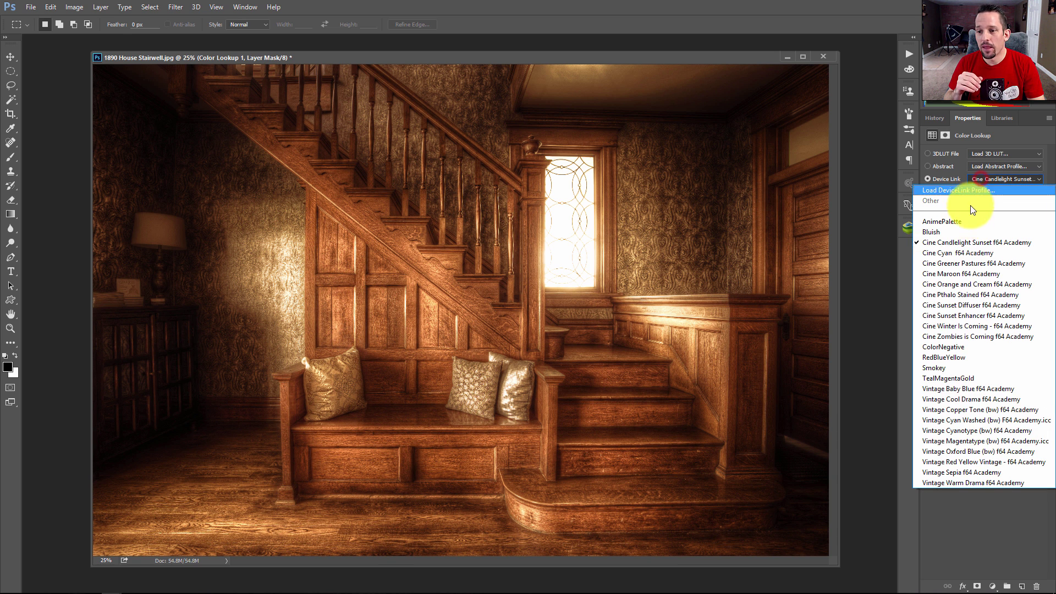
click(962, 406)
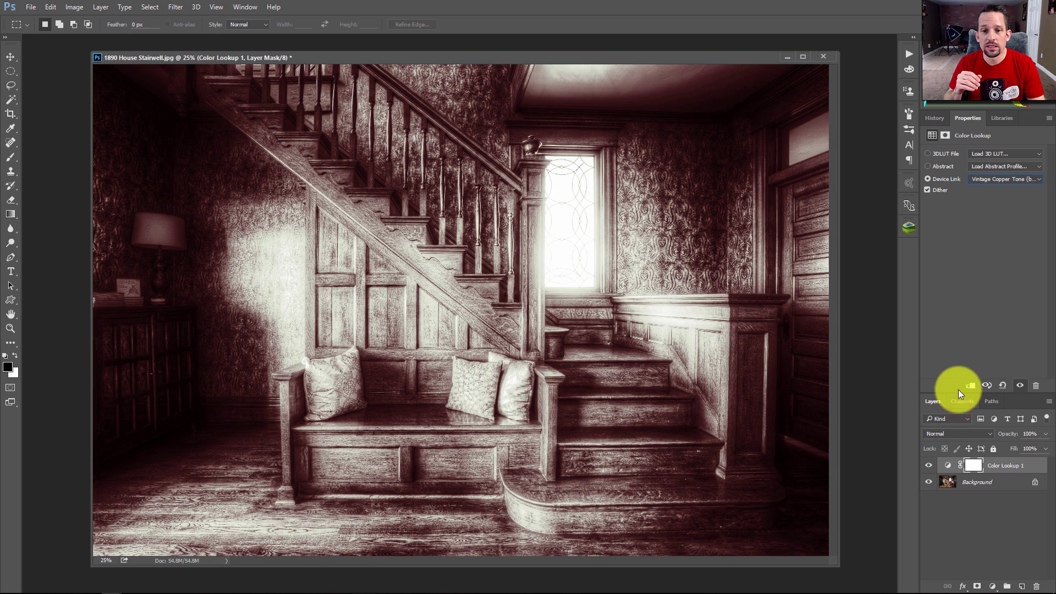